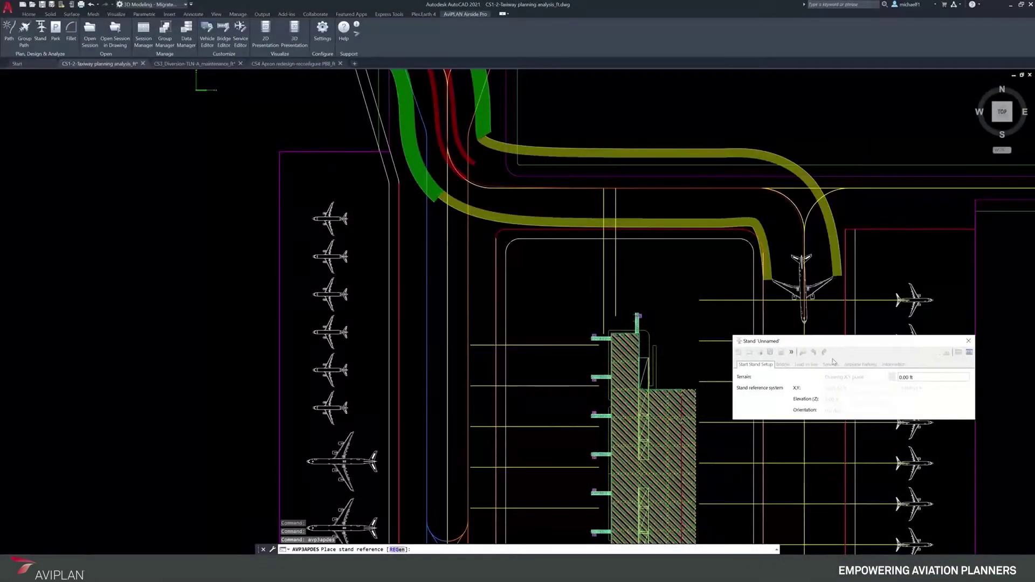
Place a contact stand at the bridge head end, rotated due north with Ortho on
{"action": "scroll", "coordinate": [630, 320], "scroll_direction": "up", "scroll_amount": 4}
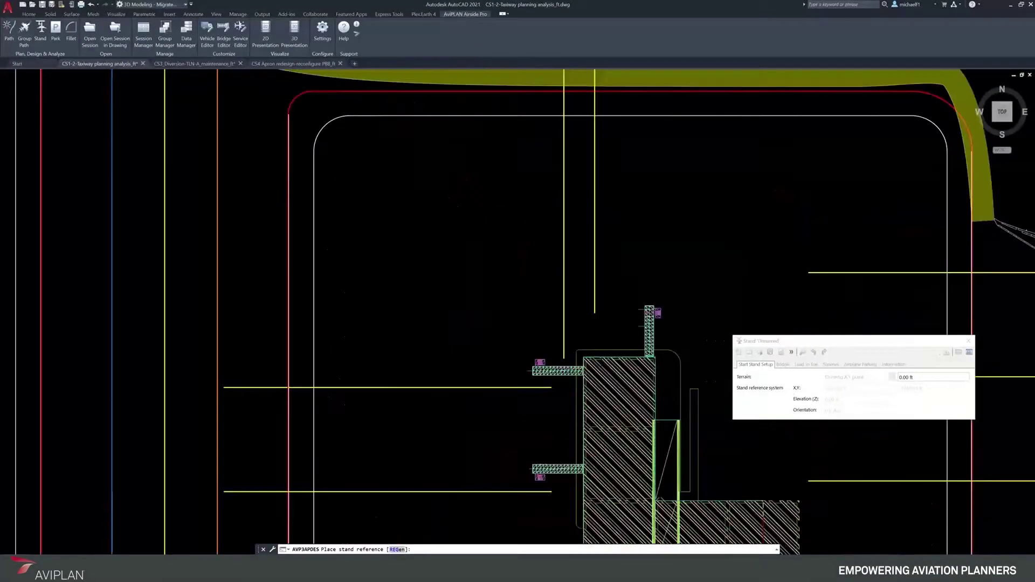
{"action": "scroll", "coordinate": [630, 318], "scroll_direction": "up", "scroll_amount": 4}
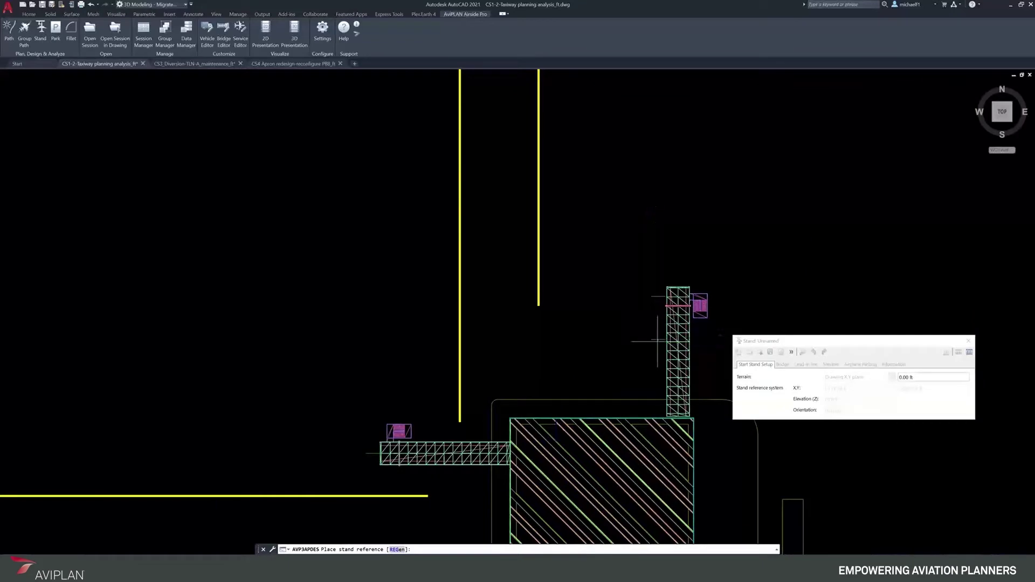
{"action": "left_click", "coordinate": [657, 340]}
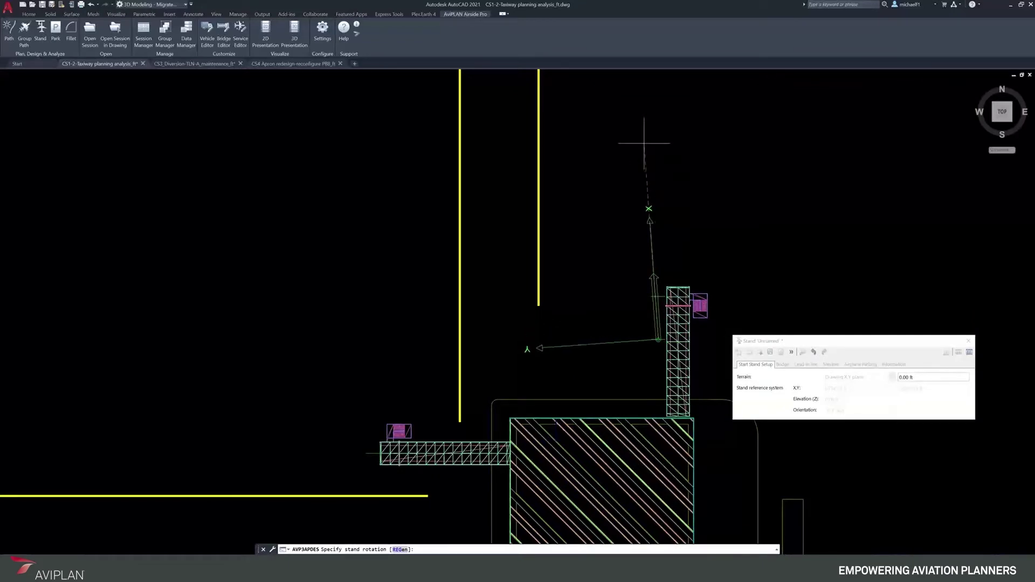
{"action": "key", "text": "F8"}
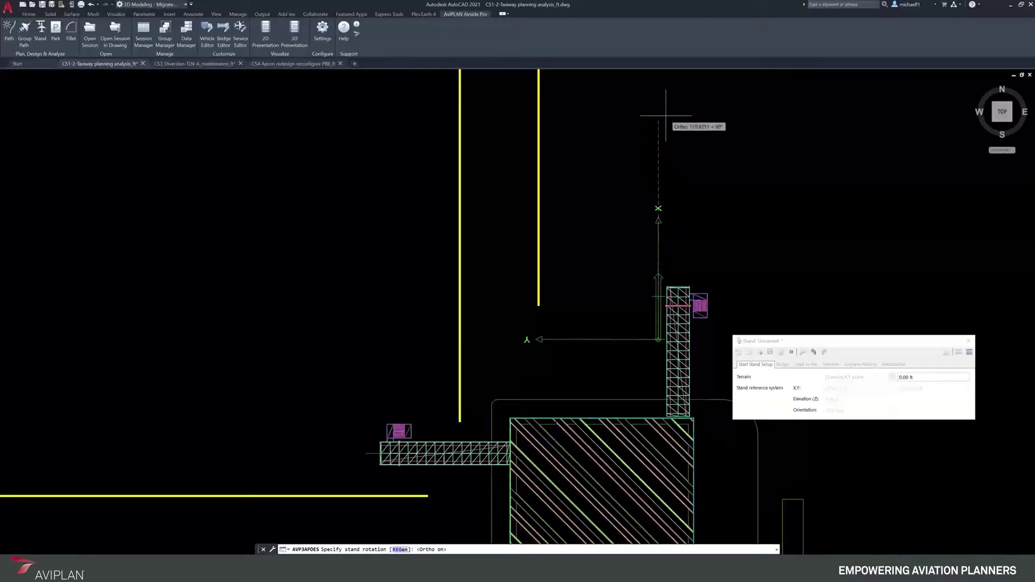
{"action": "left_click", "coordinate": [665, 114]}
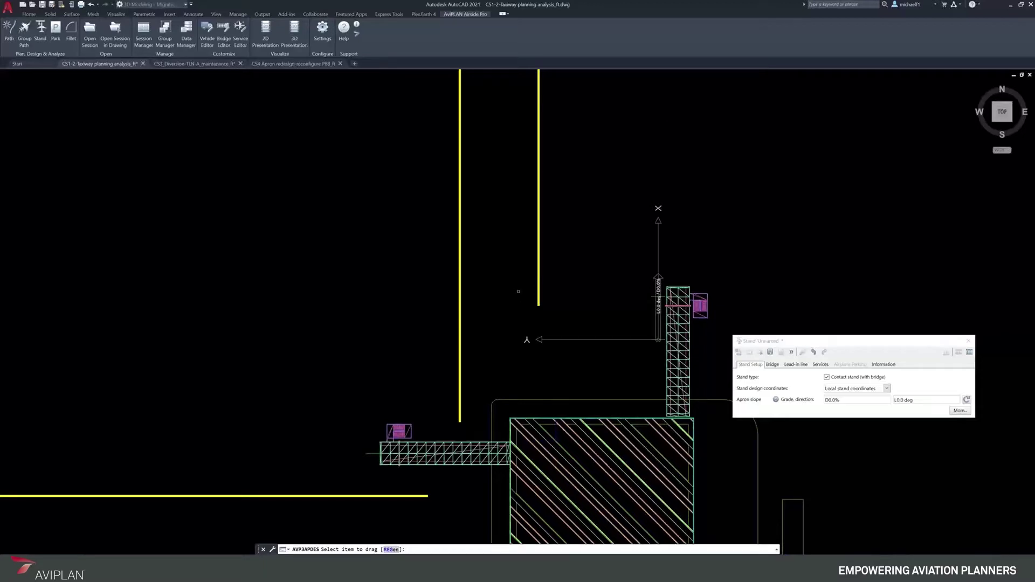
Set the apron slope grade to -1 (D1.0%)
{"action": "scroll", "coordinate": [526, 399], "scroll_direction": "down", "scroll_amount": 2}
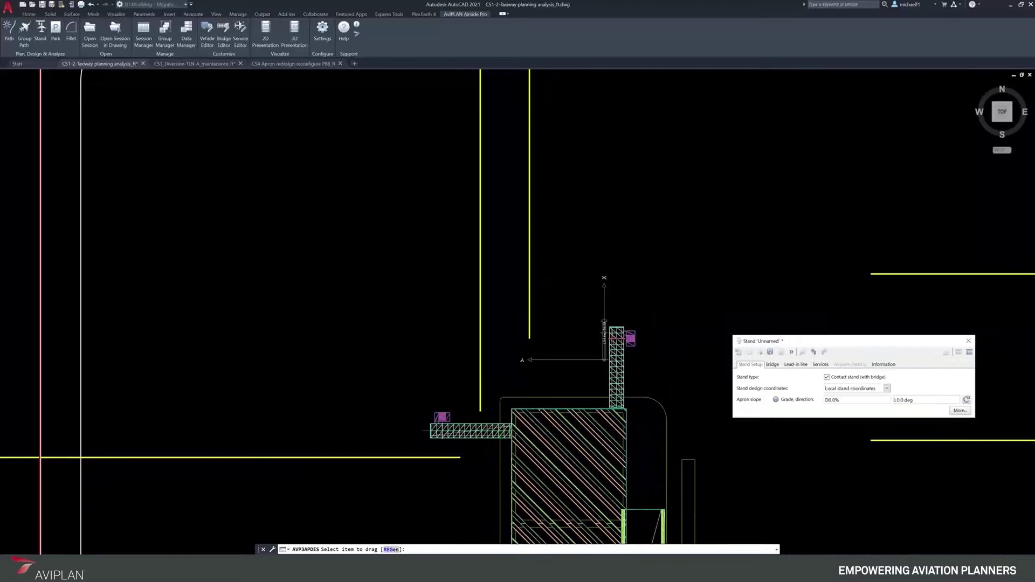
{"action": "left_click", "coordinate": [796, 404]}
{"action": "type", "text": "-1"}
{"action": "key", "text": "Tab"}
Rotate the apron slope indicator freely to R14.2 deg off the stand axis
{"action": "scroll", "coordinate": [599, 315], "scroll_direction": "up", "scroll_amount": 4}
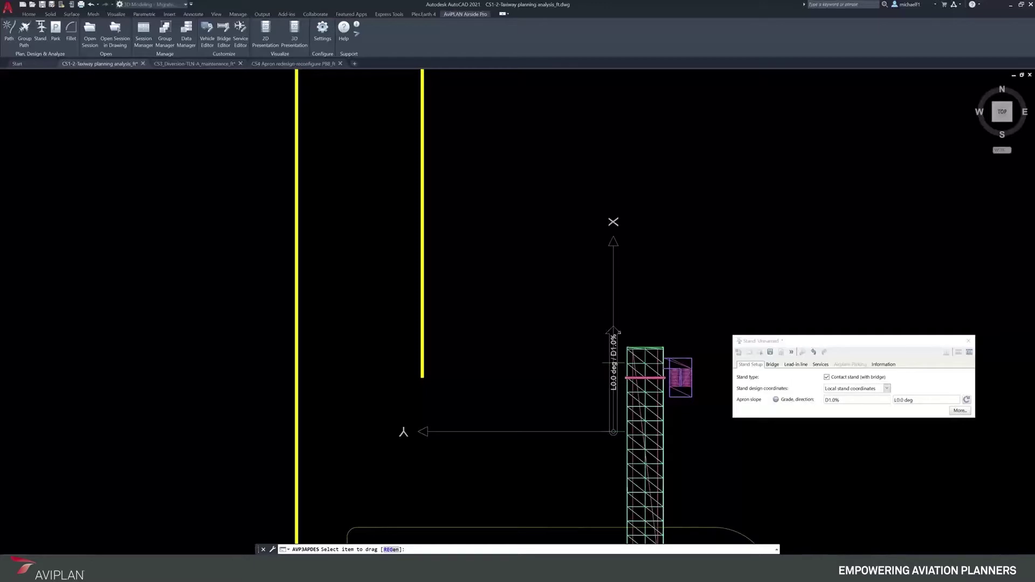
{"action": "left_click", "coordinate": [618, 335]}
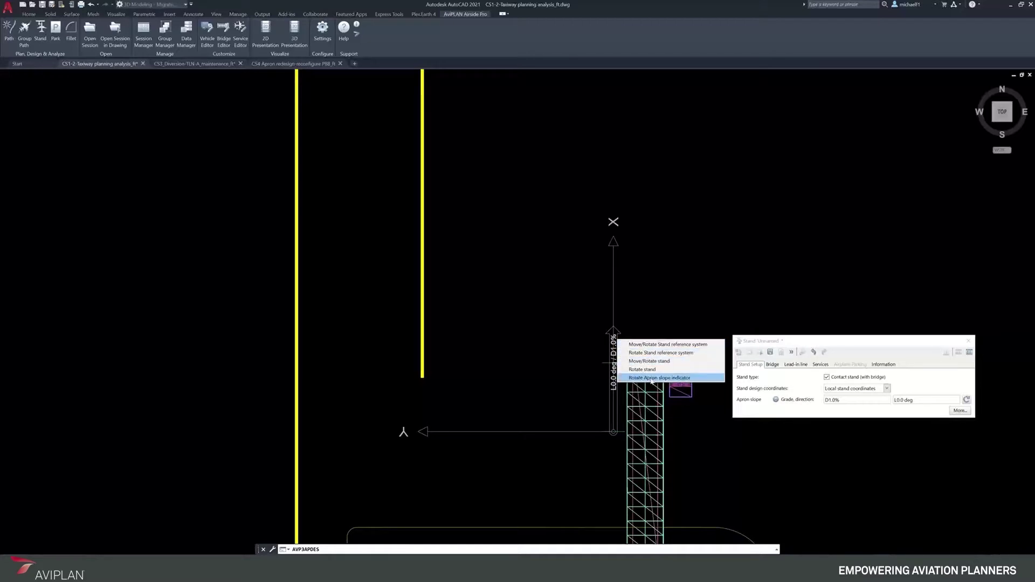
{"action": "left_click", "coordinate": [651, 377]}
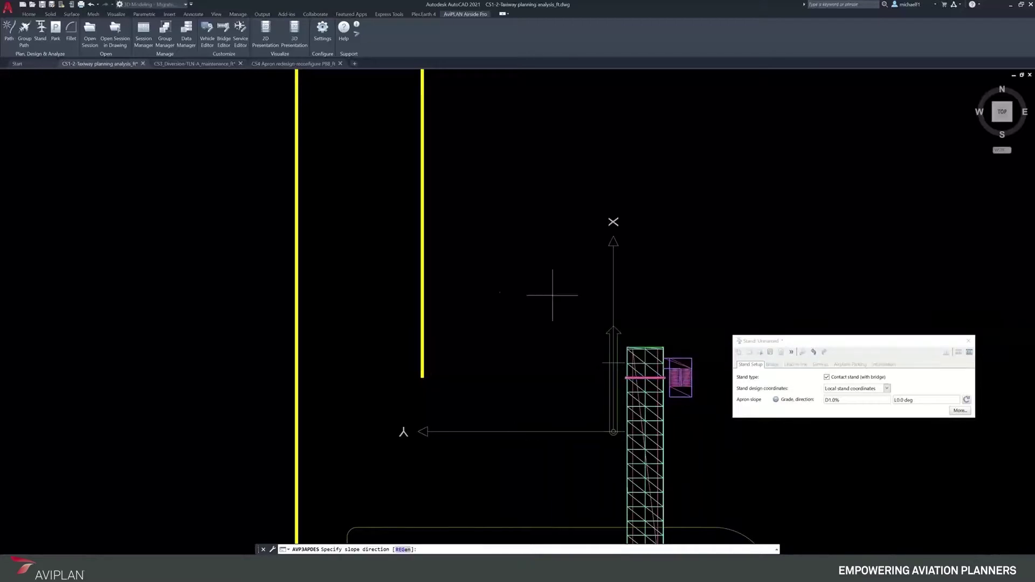
{"action": "key", "text": "F8"}
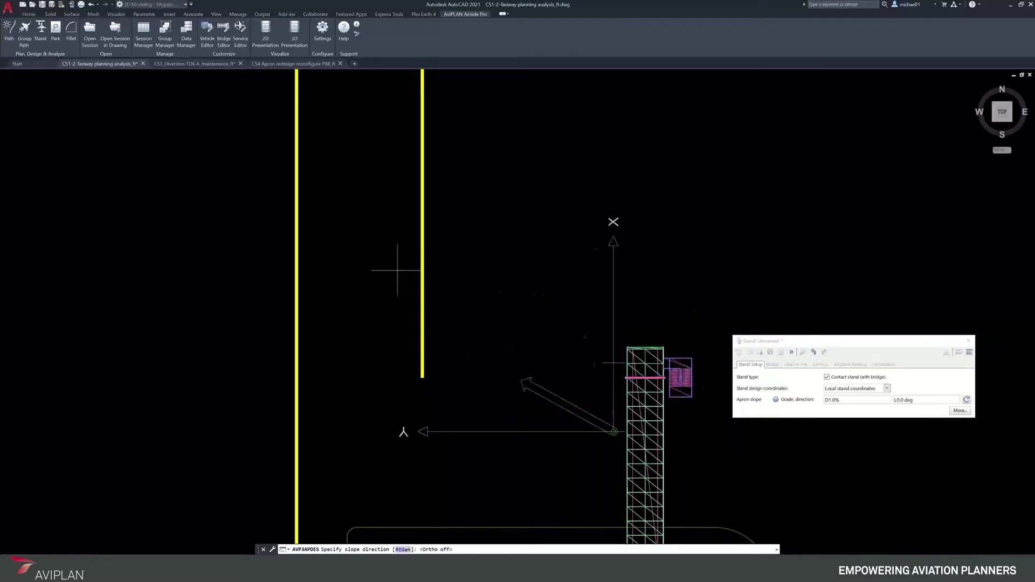
{"action": "left_click", "coordinate": [664, 242]}
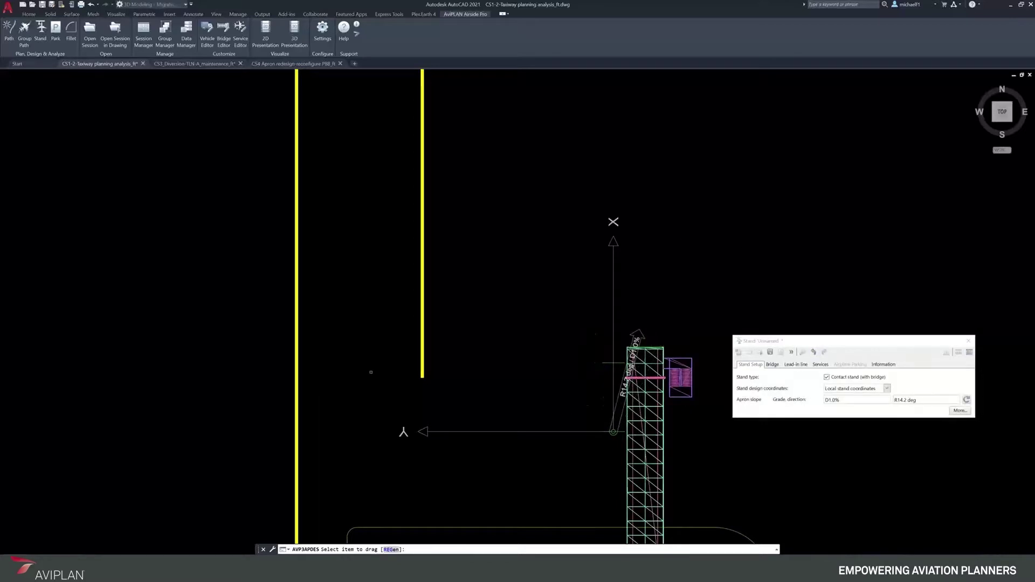
{"action": "scroll", "coordinate": [387, 409], "scroll_direction": "down", "scroll_amount": 4}
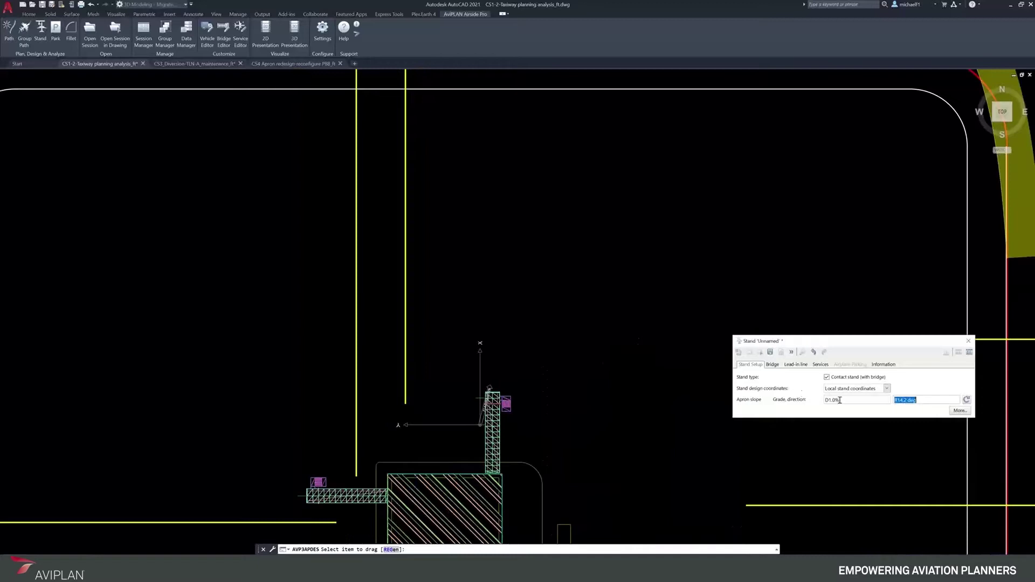
Show the stand's Bridge settings, leaving the maximum allowable slope standard on FAA
{"action": "left_click", "coordinate": [773, 365]}
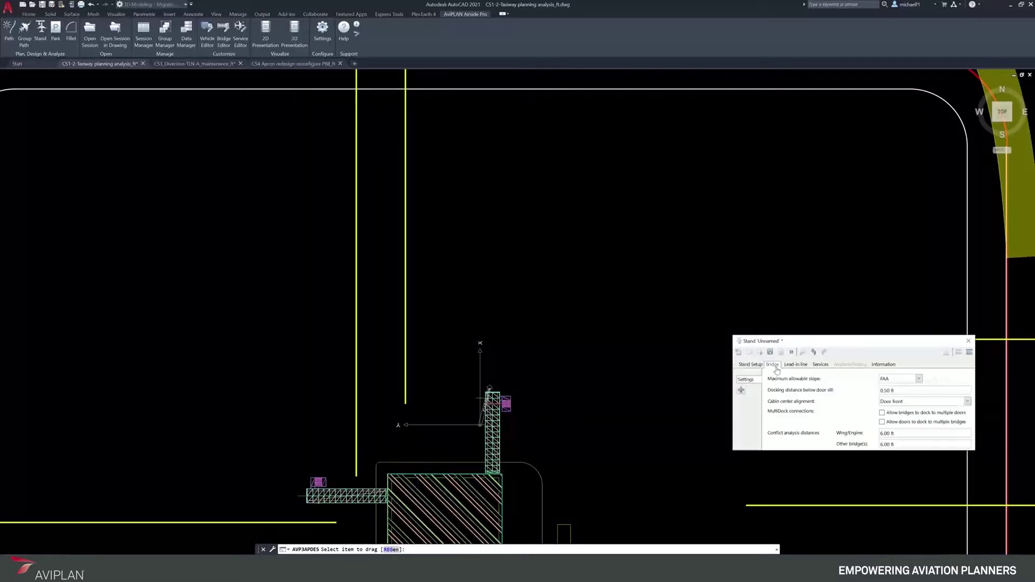
{"action": "left_click", "coordinate": [889, 380]}
{"action": "left_click", "coordinate": [889, 391]}
{"action": "left_click", "coordinate": [769, 356]}
Add Bridge1 to the stand with a 90° orientation
{"action": "left_click", "coordinate": [741, 391]}
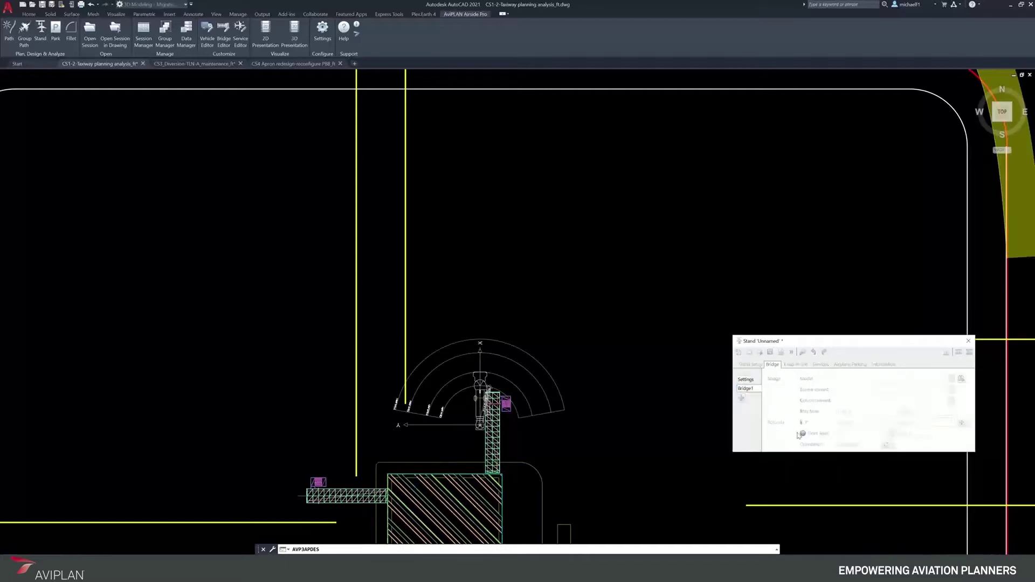
{"action": "type", "text": "90"}
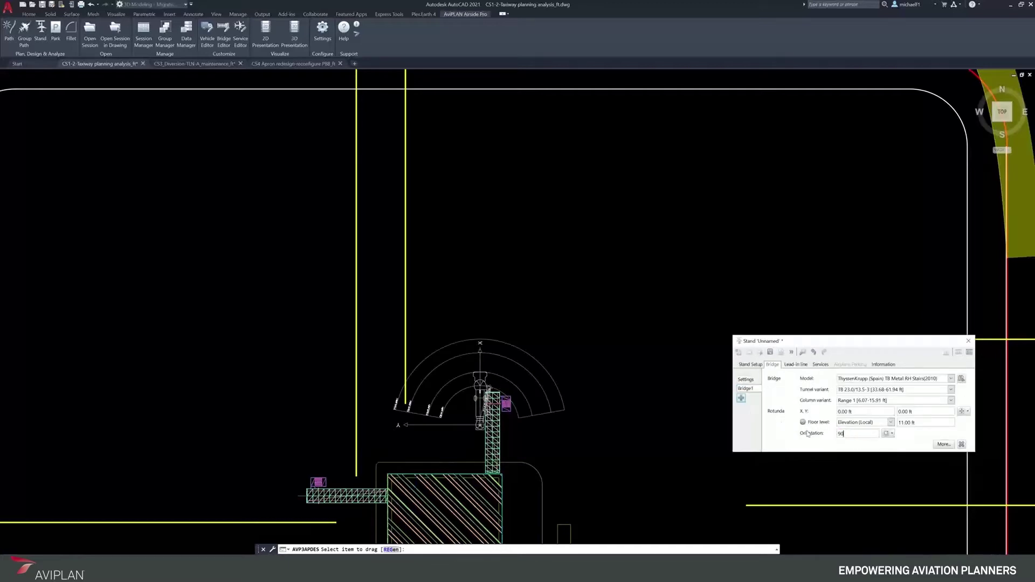
{"action": "key", "text": "Return"}
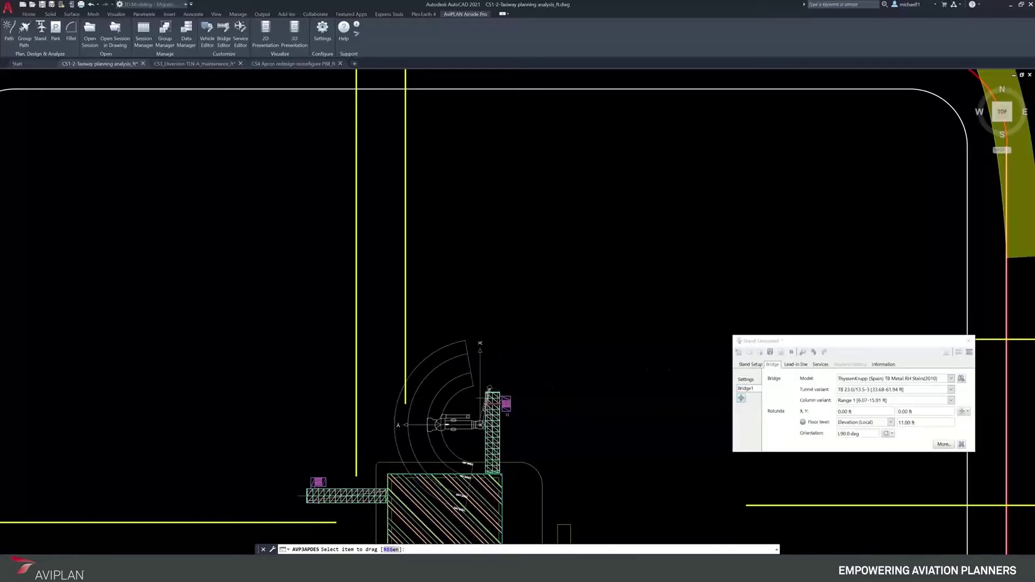
{"action": "scroll", "coordinate": [452, 434], "scroll_direction": "up", "scroll_amount": 5}
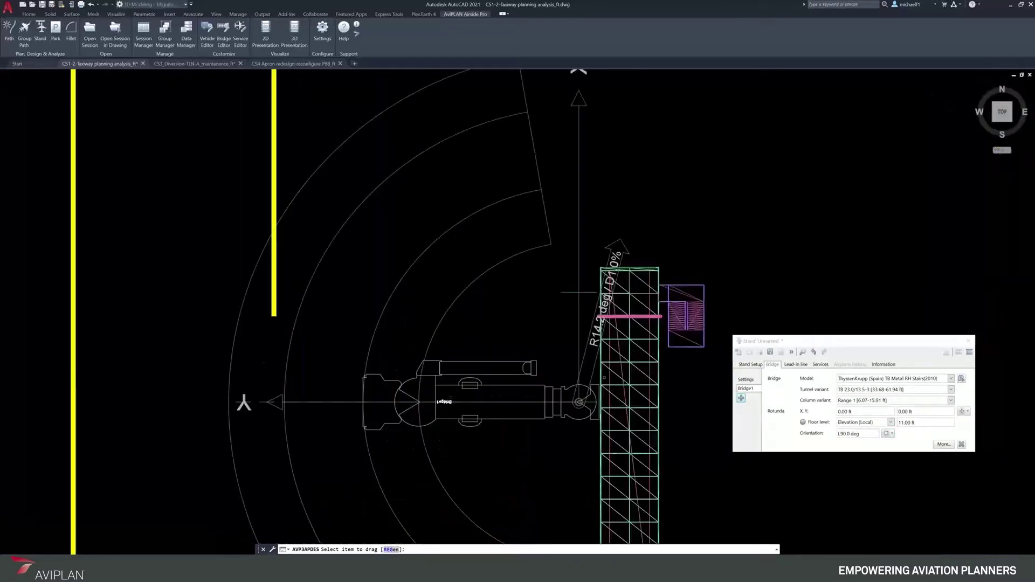
{"action": "scroll", "coordinate": [624, 384], "scroll_direction": "down", "scroll_amount": 4}
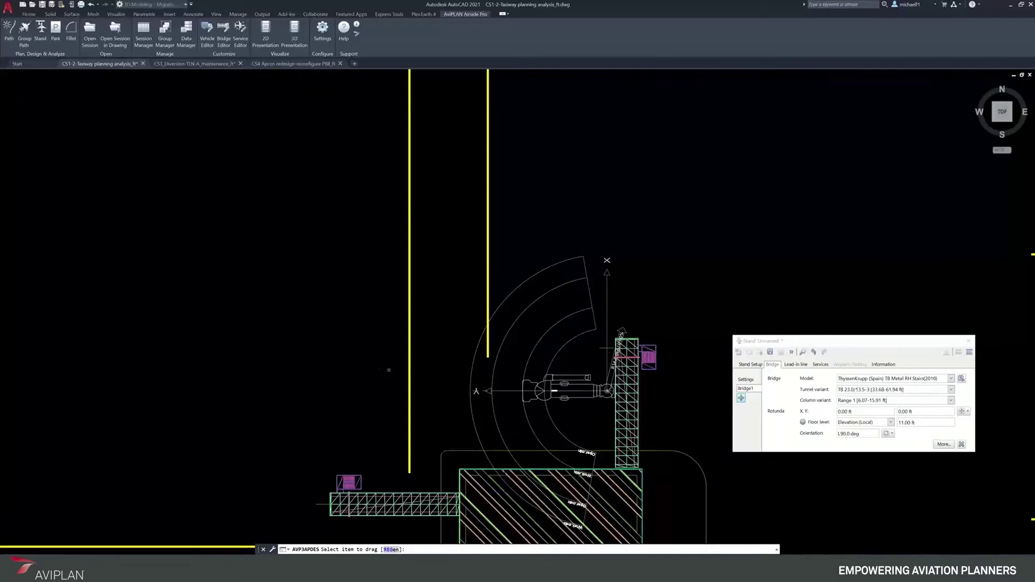
Set Bridge1's tunnel variant to TB 43.0/20.5-3
{"action": "left_click", "coordinate": [877, 390]}
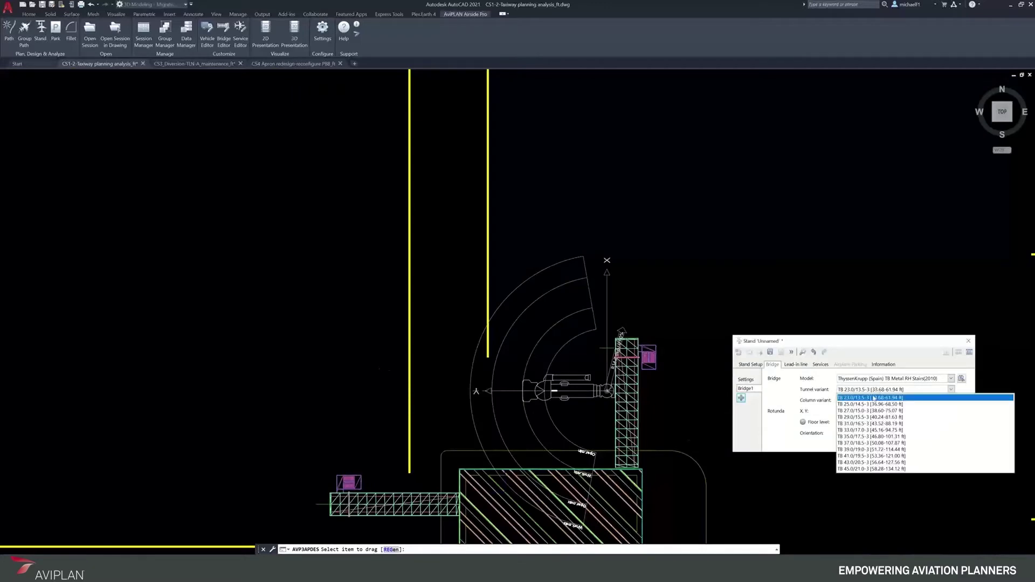
{"action": "left_click", "coordinate": [861, 456]}
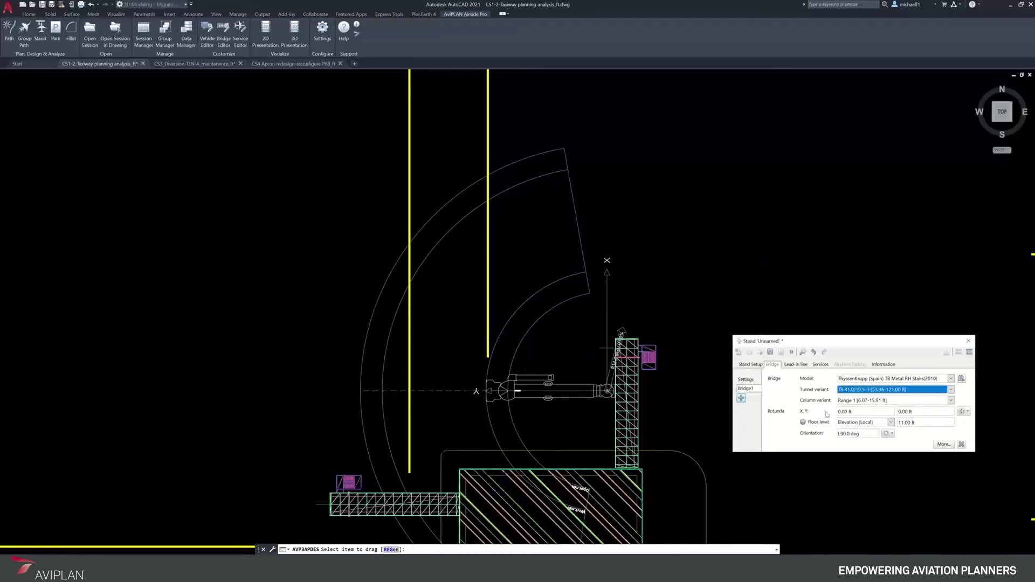
{"action": "left_click", "coordinate": [862, 389]}
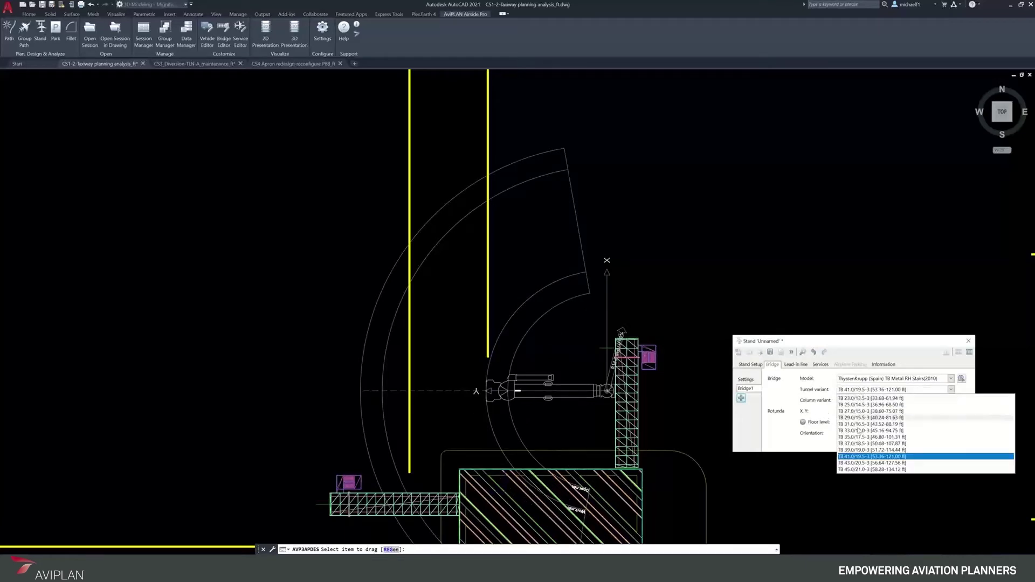
{"action": "left_click", "coordinate": [862, 462]}
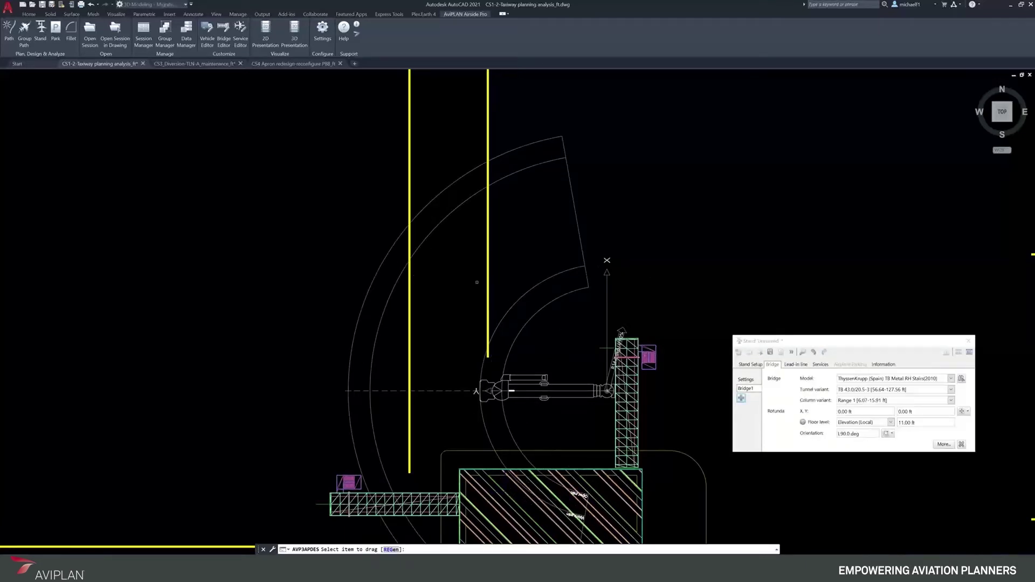
{"action": "scroll", "coordinate": [589, 228], "scroll_direction": "down", "scroll_amount": 2}
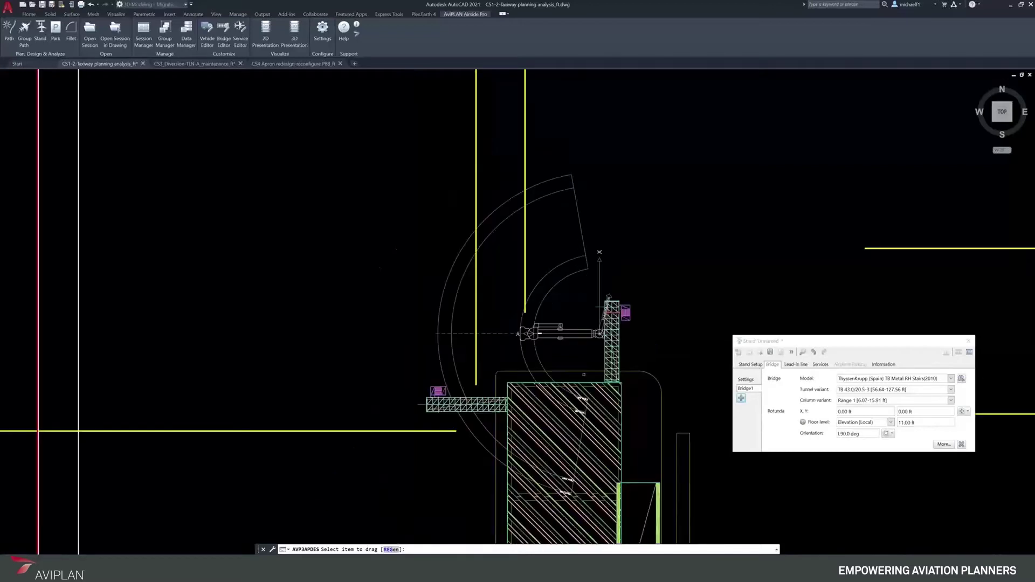
{"action": "scroll", "coordinate": [581, 452], "scroll_direction": "up", "scroll_amount": 4}
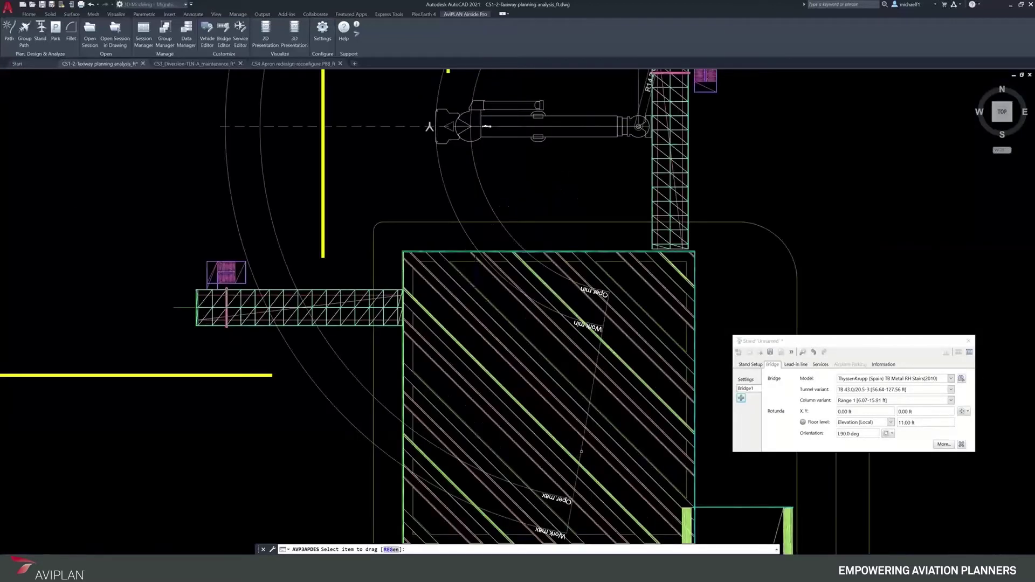
Fix the boarding bridge's working limit in the drawing
{"action": "left_click", "coordinate": [486, 127]}
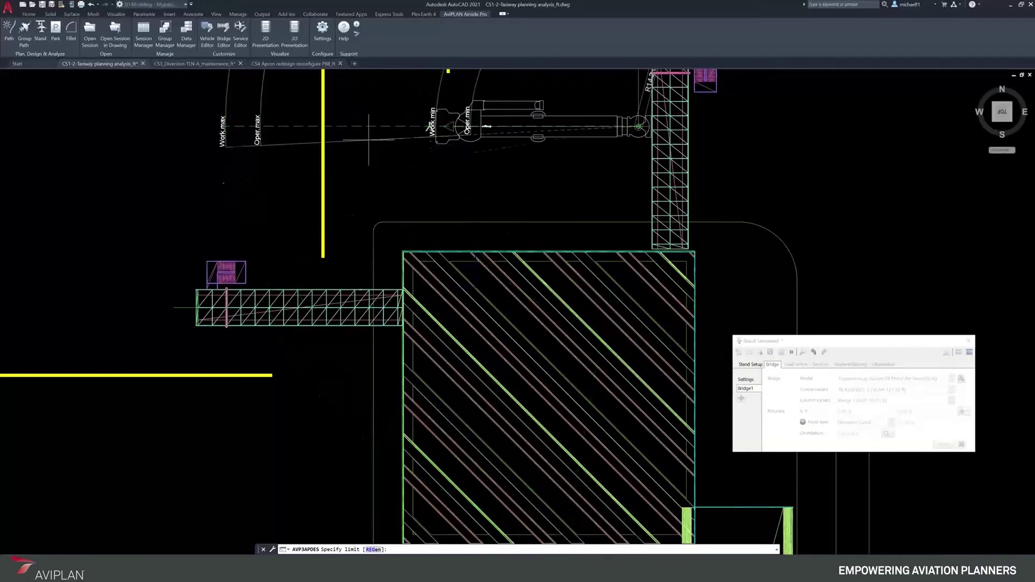
{"action": "left_click", "coordinate": [370, 194]}
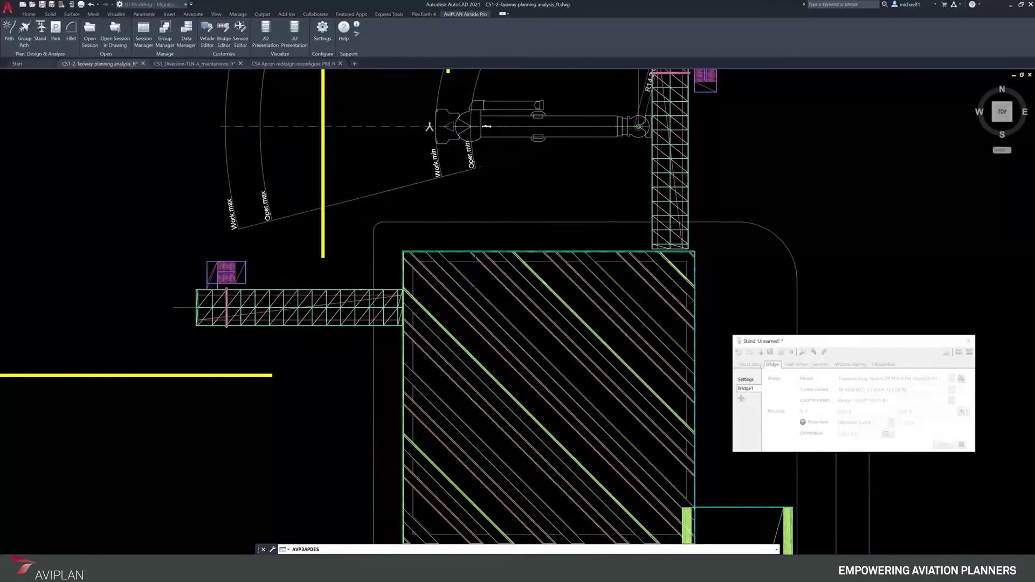
{"action": "scroll", "coordinate": [235, 375], "scroll_direction": "down", "scroll_amount": 6}
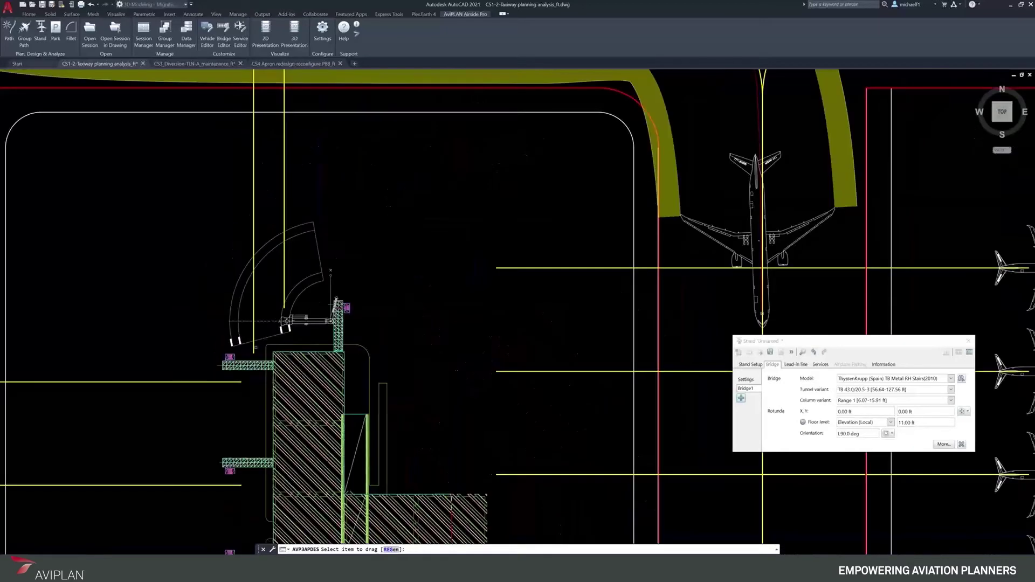
Give Bridge1 the Range 5 [7.22-17.06 ft] column variant
{"action": "scroll", "coordinate": [162, 278], "scroll_direction": "up", "scroll_amount": 2}
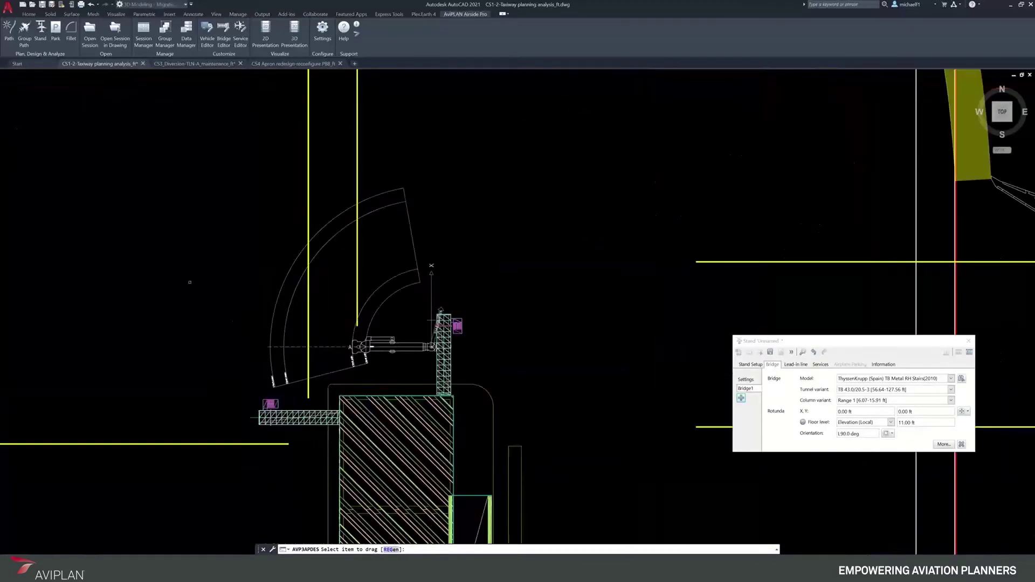
{"action": "left_click", "coordinate": [927, 400]}
{"action": "left_click", "coordinate": [880, 400]}
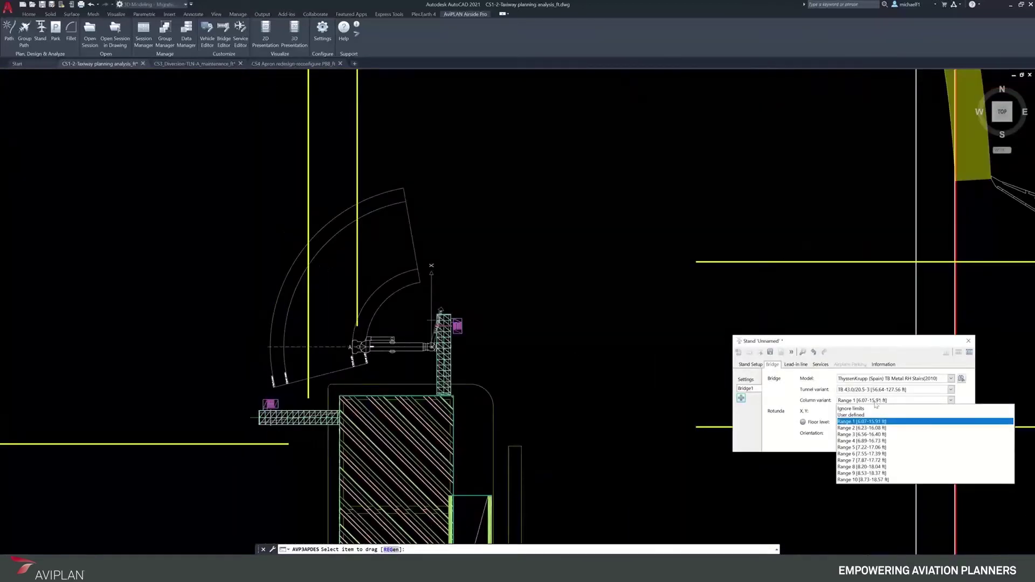
{"action": "left_click", "coordinate": [862, 447]}
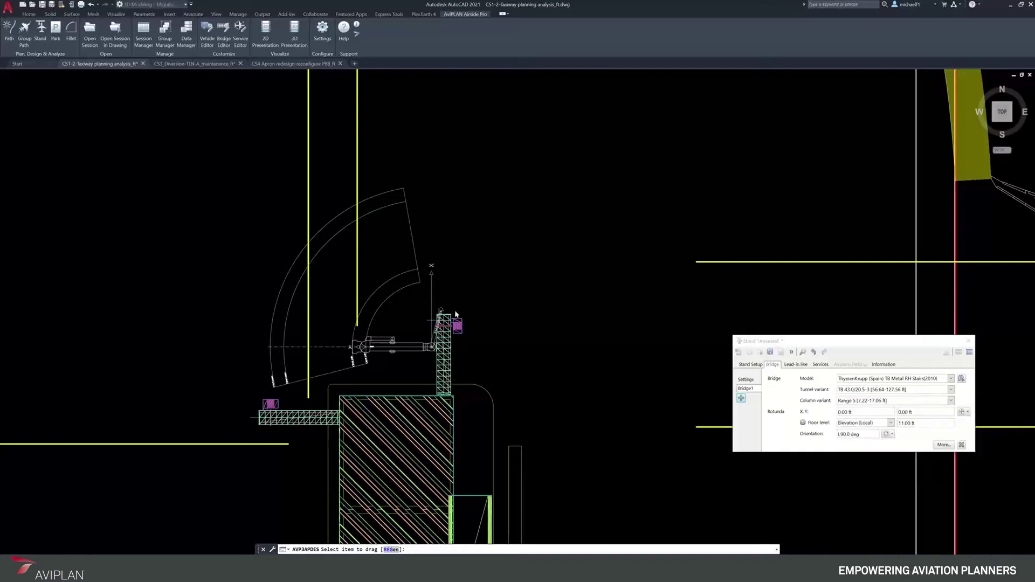
{"action": "scroll", "coordinate": [380, 345], "scroll_direction": "up", "scroll_amount": 3}
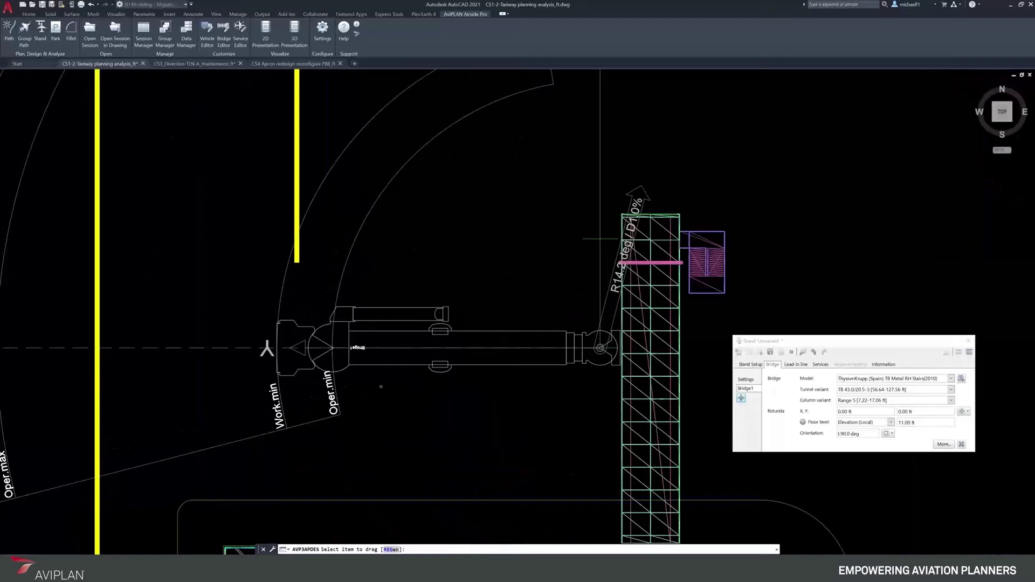
{"action": "scroll", "coordinate": [440, 274], "scroll_direction": "down", "scroll_amount": 2}
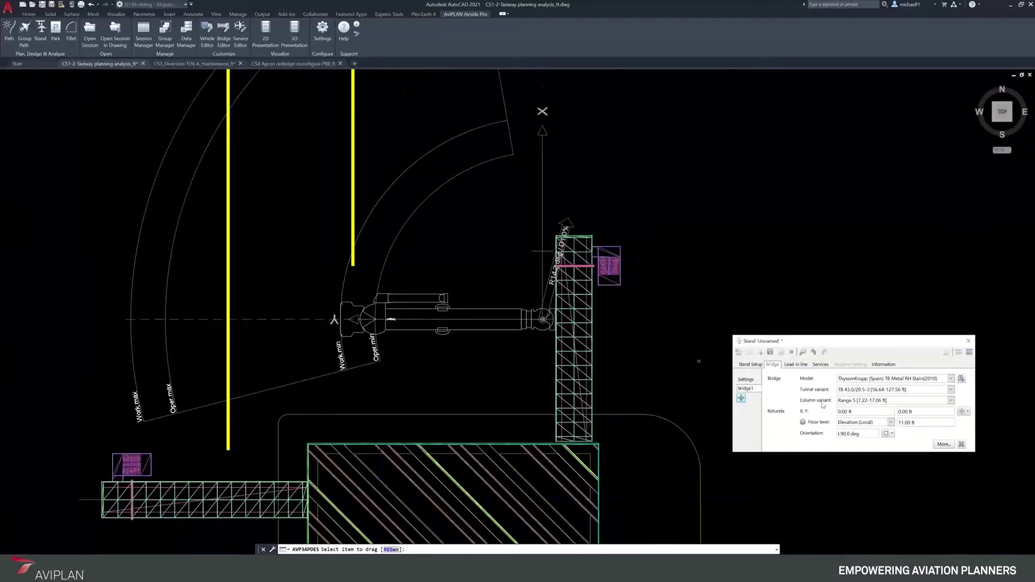
{"action": "left_click", "coordinate": [911, 422]}
Enter a 10.33 ft floor level for the bridge rotunda
{"action": "type", "text": "10.33"}
{"action": "key", "text": "Return"}
{"action": "scroll", "coordinate": [551, 314], "scroll_direction": "up", "scroll_amount": 4}
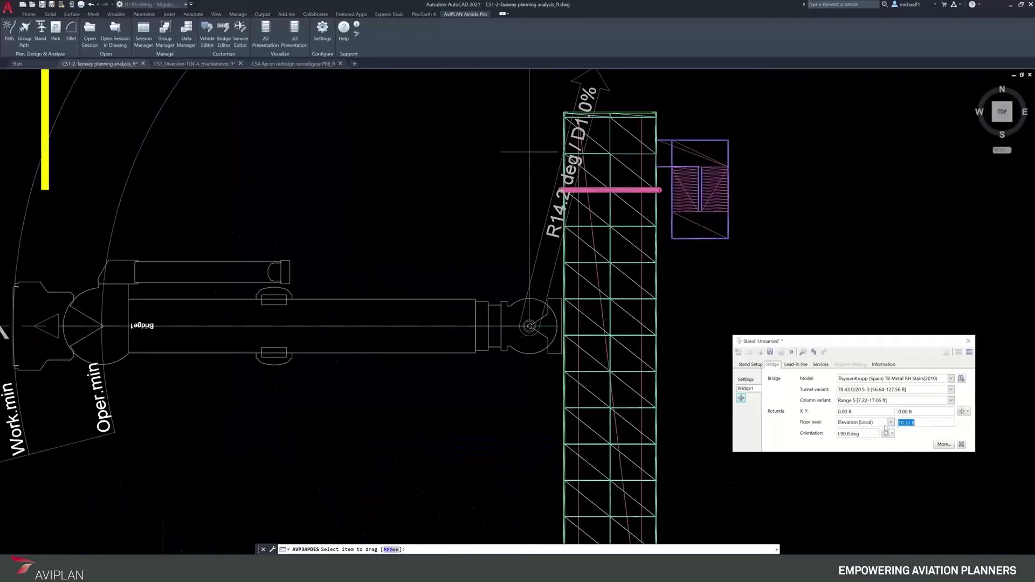
Keep the floor level reference as Elevation (Local) rather than height above apron
{"action": "left_click", "coordinate": [891, 422]}
{"action": "left_click", "coordinate": [873, 437]}
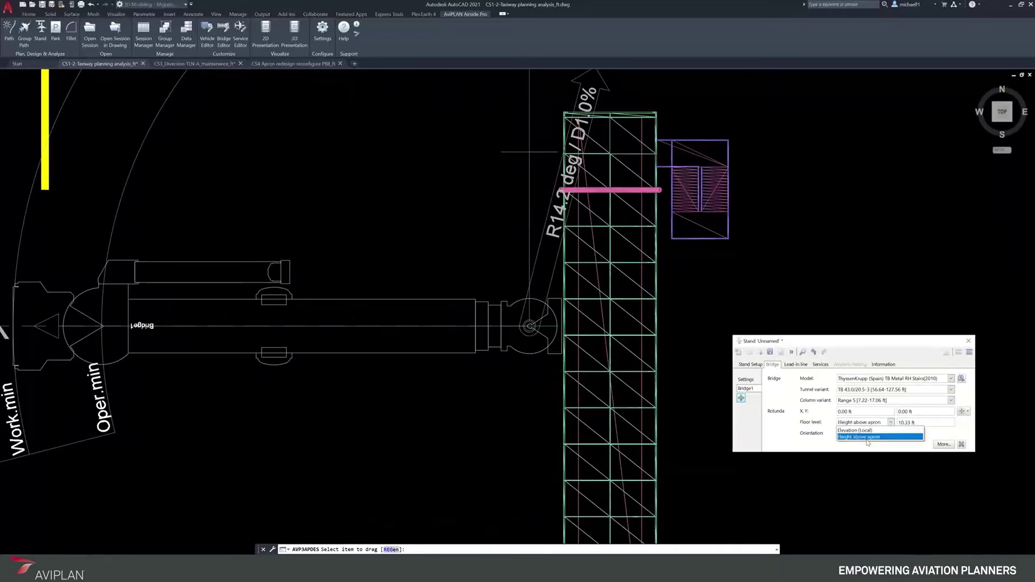
{"action": "left_click", "coordinate": [891, 422]}
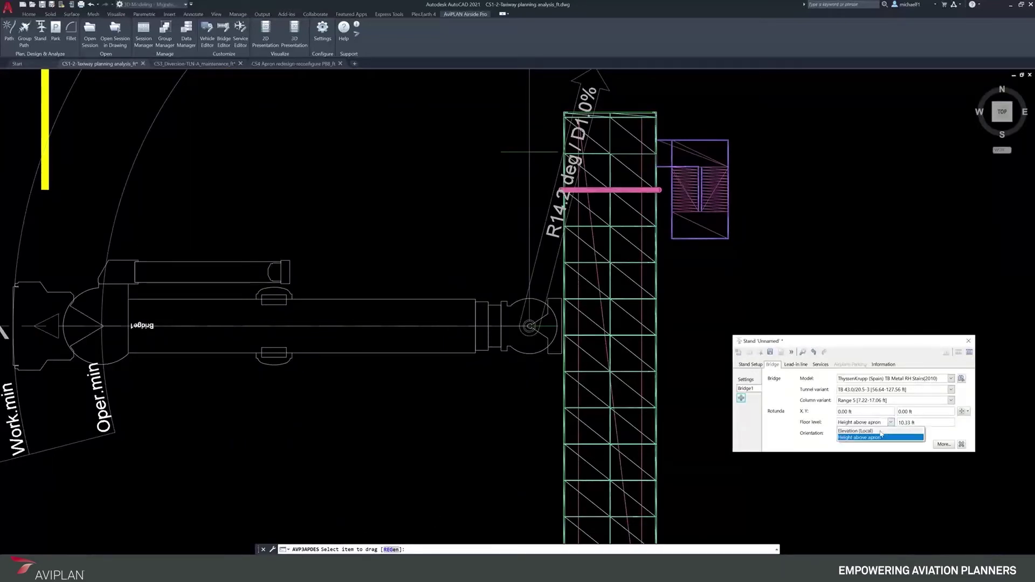
{"action": "left_click", "coordinate": [863, 429]}
{"action": "scroll", "coordinate": [534, 390], "scroll_direction": "down", "scroll_amount": 4}
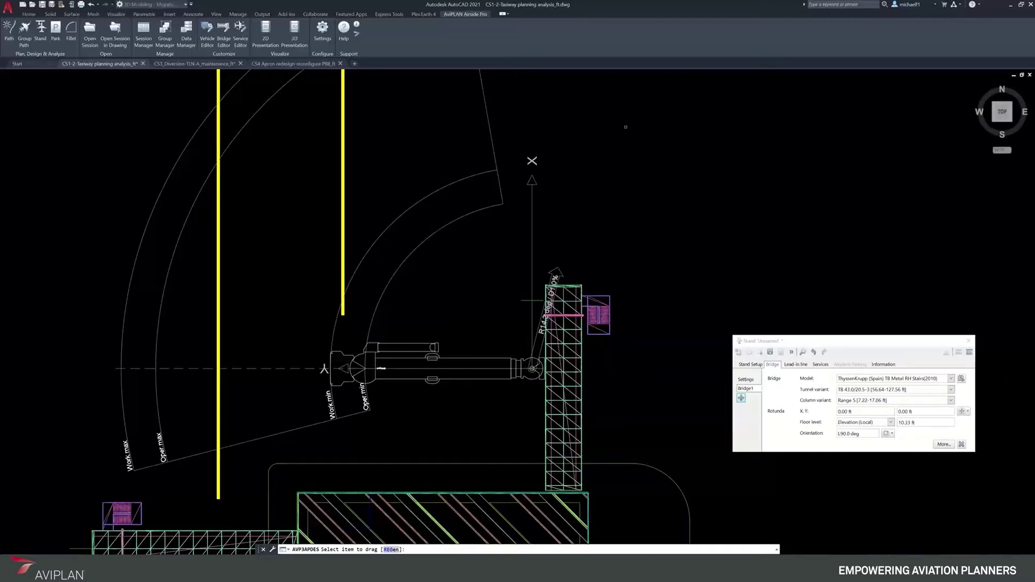
{"action": "left_click", "coordinate": [890, 422]}
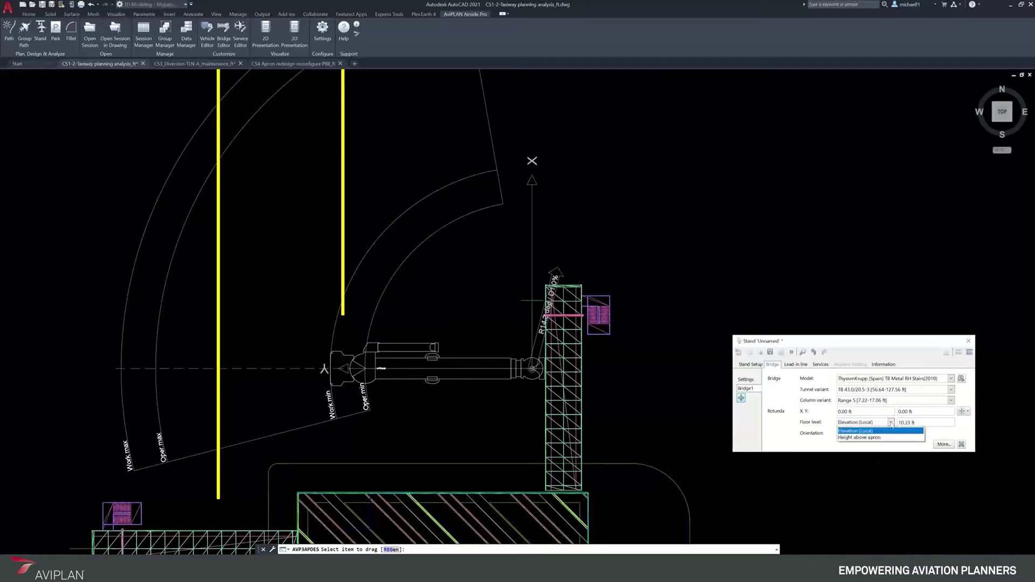
{"action": "left_click", "coordinate": [892, 425]}
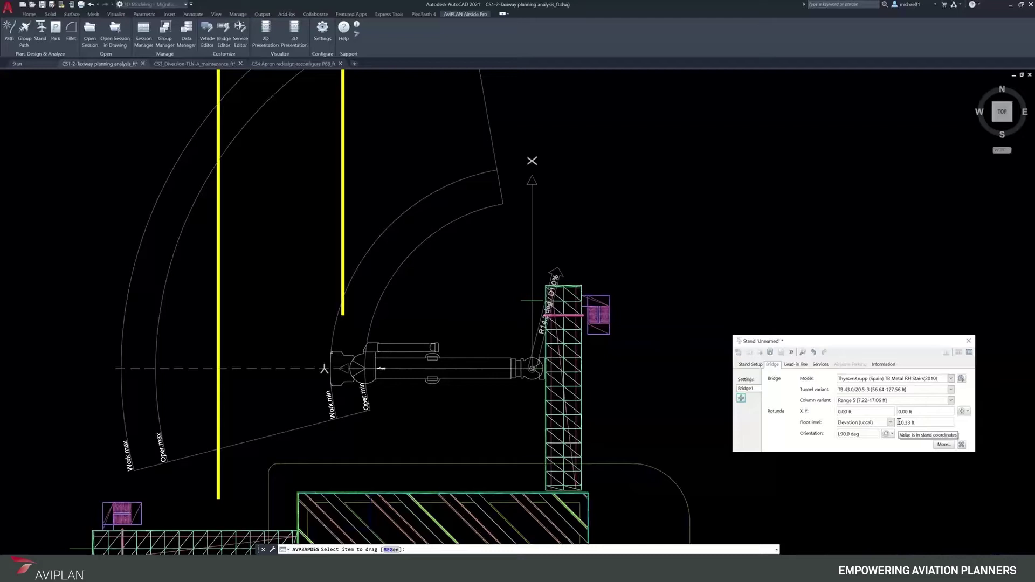
{"action": "scroll", "coordinate": [423, 361], "scroll_direction": "down", "scroll_amount": 2}
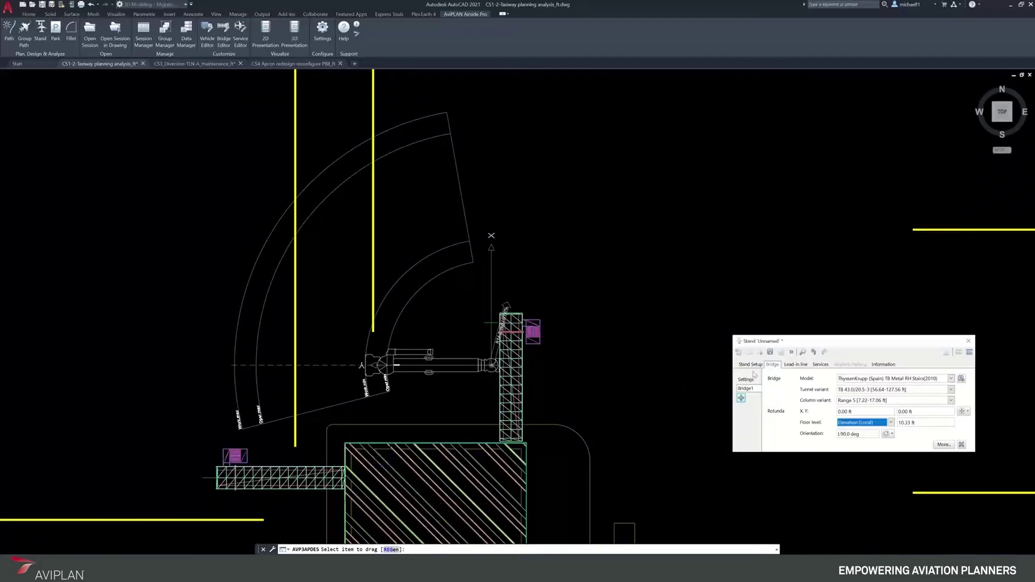
Place lead-in line LL1 on the stand and set its rotation to 0.0 deg
{"action": "left_click", "coordinate": [796, 364]}
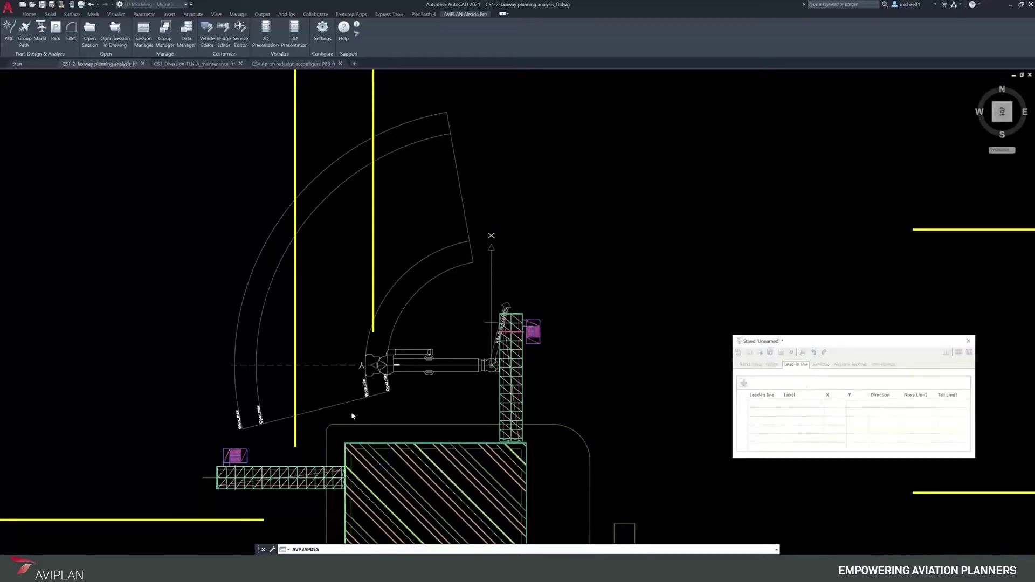
{"action": "scroll", "coordinate": [295, 448], "scroll_direction": "up", "scroll_amount": 3}
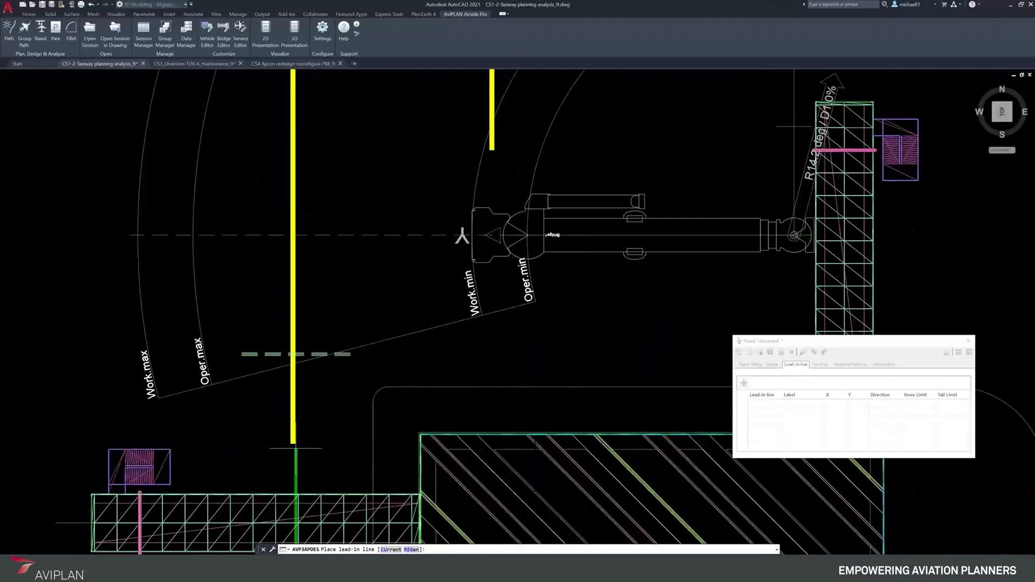
{"action": "left_click", "coordinate": [295, 448]}
{"action": "scroll", "coordinate": [302, 443], "scroll_direction": "down", "scroll_amount": 4}
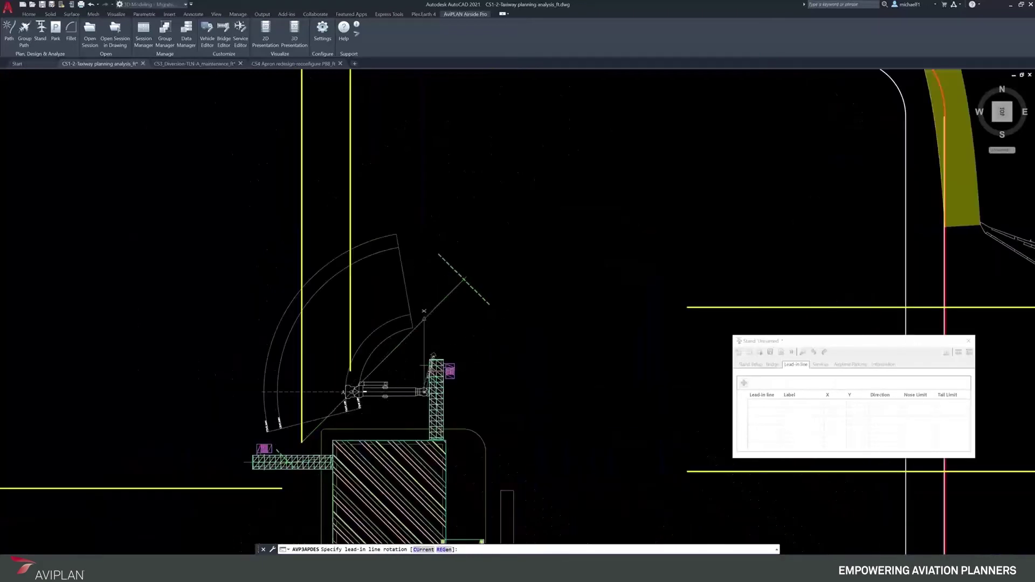
{"action": "scroll", "coordinate": [457, 207], "scroll_direction": "down", "scroll_amount": 3}
{"action": "scroll", "coordinate": [399, 117], "scroll_direction": "up", "scroll_amount": 4}
{"action": "scroll", "coordinate": [350, 214], "scroll_direction": "up", "scroll_amount": 2}
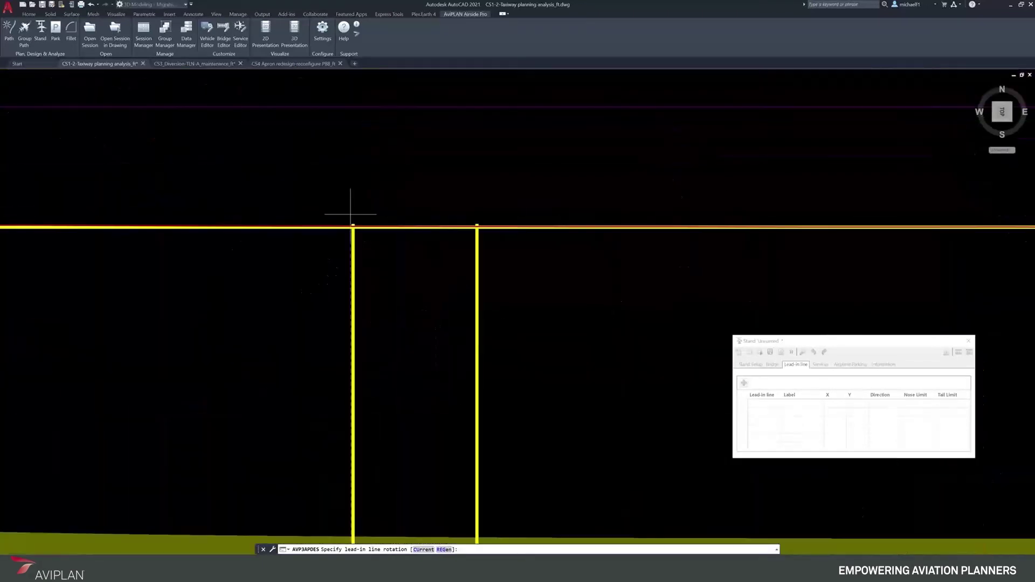
{"action": "left_click", "coordinate": [351, 214]}
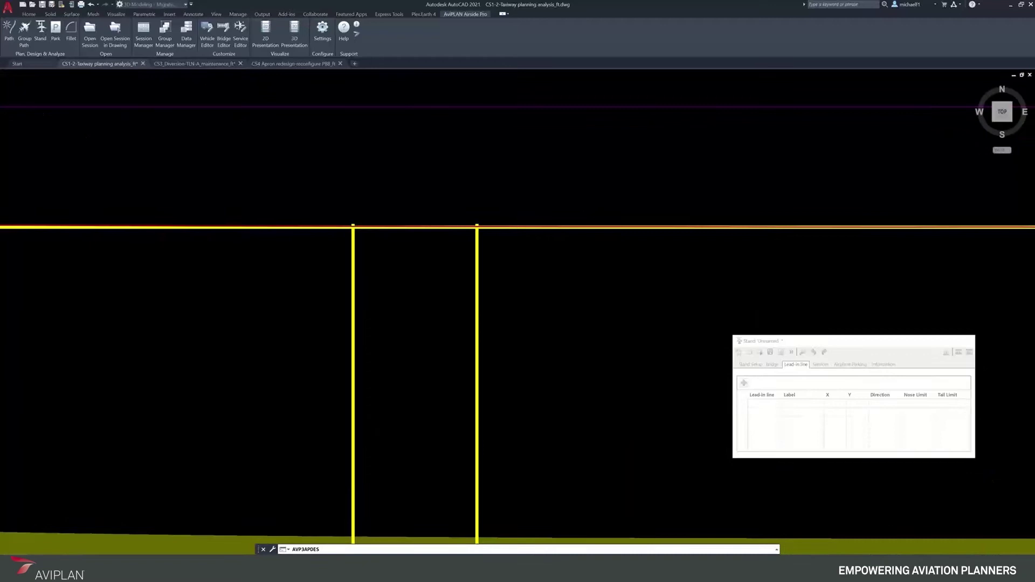
{"action": "scroll", "coordinate": [386, 155], "scroll_direction": "down", "scroll_amount": 4}
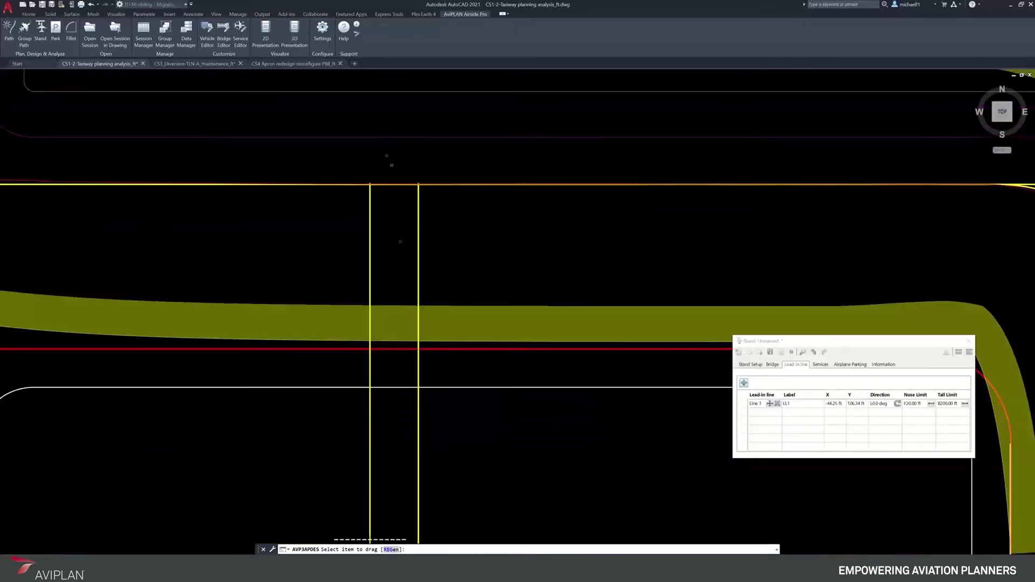
{"action": "scroll", "coordinate": [383, 424], "scroll_direction": "down", "scroll_amount": 3}
{"action": "scroll", "coordinate": [400, 408], "scroll_direction": "up", "scroll_amount": 3}
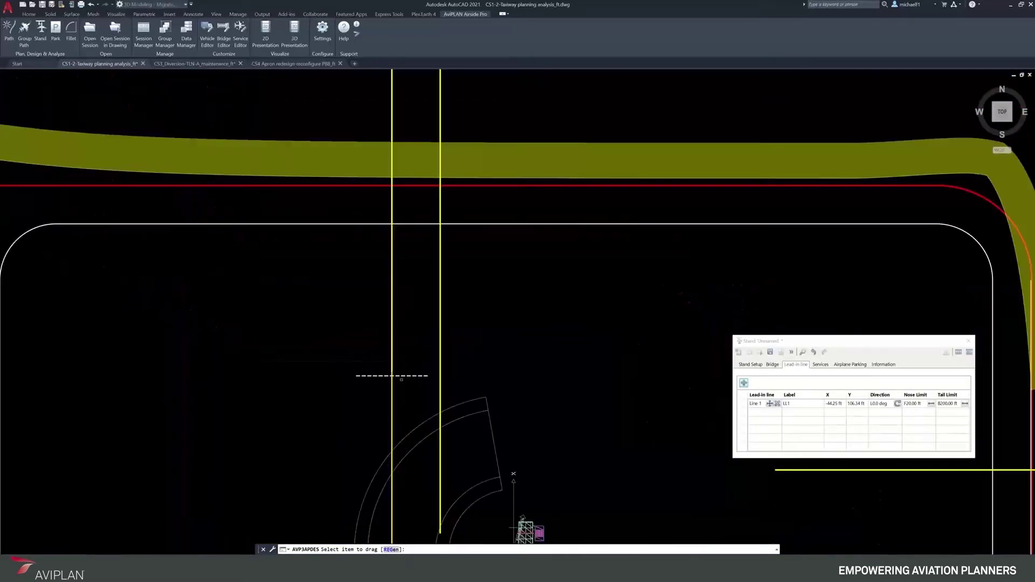
Reposition LL1's tail limit and drag its nose limit up to 84.94 ft
{"action": "left_click", "coordinate": [401, 376]}
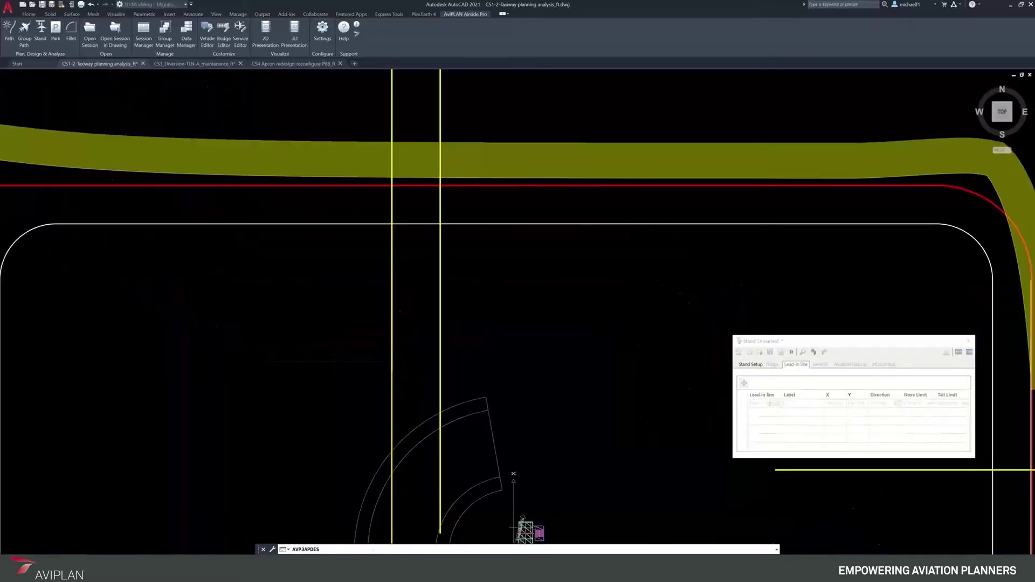
{"action": "left_click", "coordinate": [391, 223]}
{"action": "scroll", "coordinate": [432, 138], "scroll_direction": "down", "scroll_amount": 2}
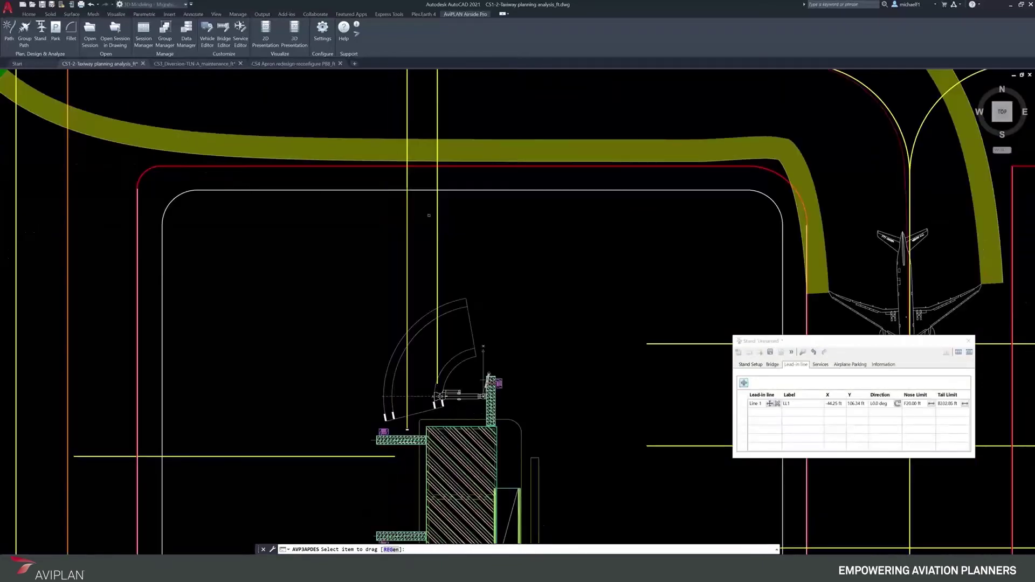
{"action": "scroll", "coordinate": [404, 441], "scroll_direction": "up", "scroll_amount": 5}
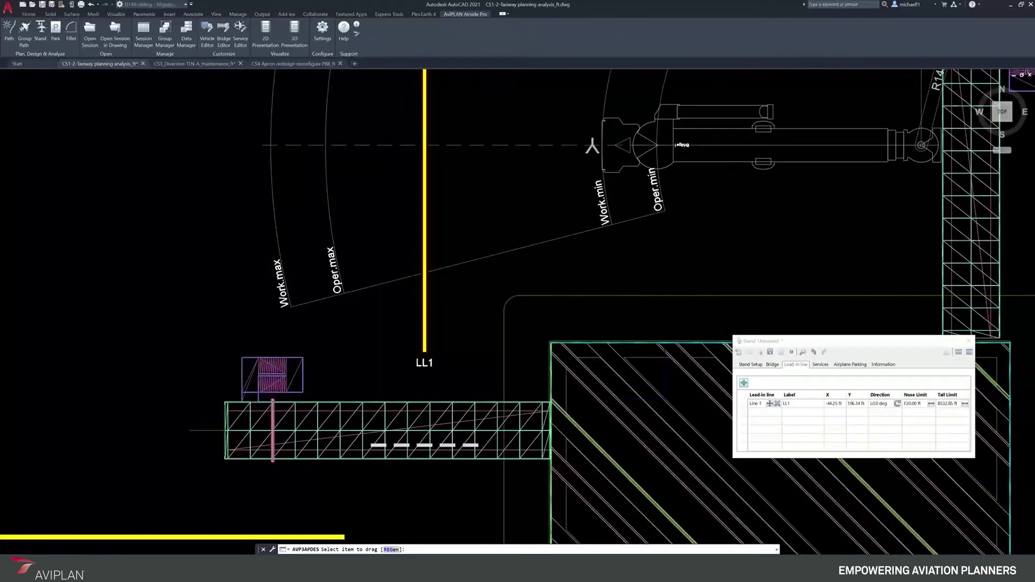
{"action": "left_click_drag", "start_coordinate": [425, 445], "coordinate": [424, 328]}
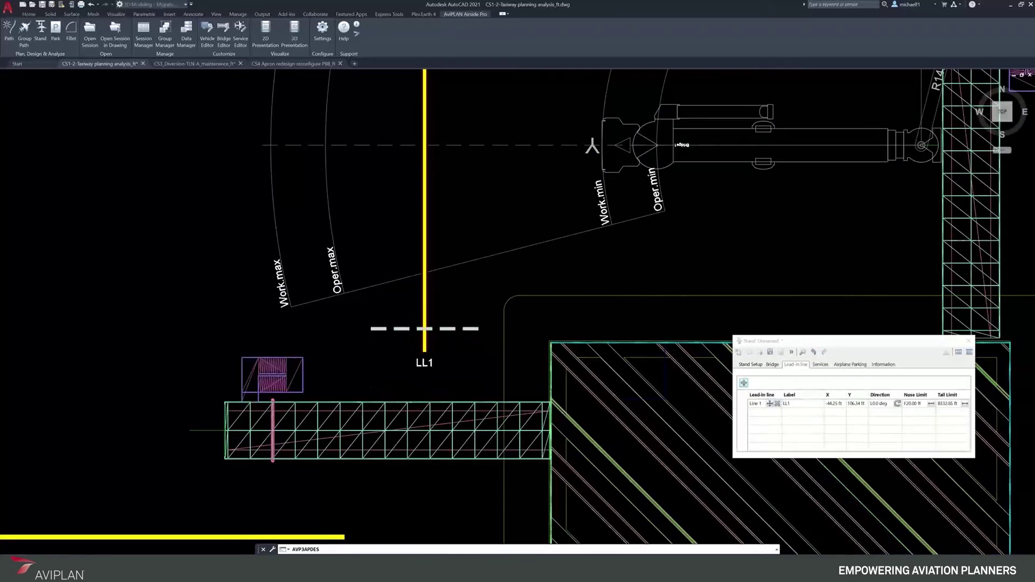
{"action": "scroll", "coordinate": [423, 453], "scroll_direction": "down", "scroll_amount": 4}
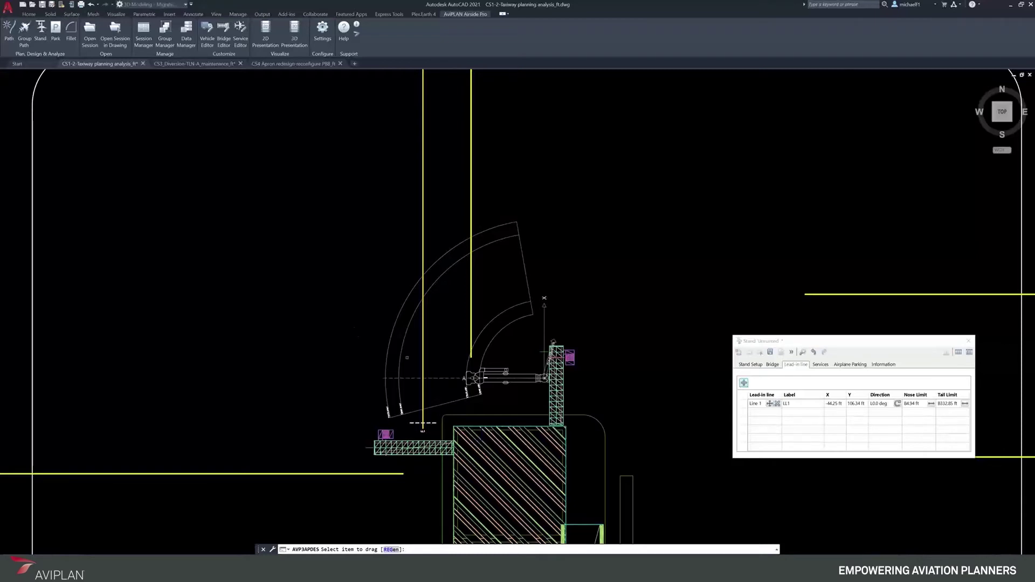
{"action": "scroll", "coordinate": [487, 477], "scroll_direction": "down", "scroll_amount": 2}
{"action": "scroll", "coordinate": [447, 395], "scroll_direction": "up", "scroll_amount": 2}
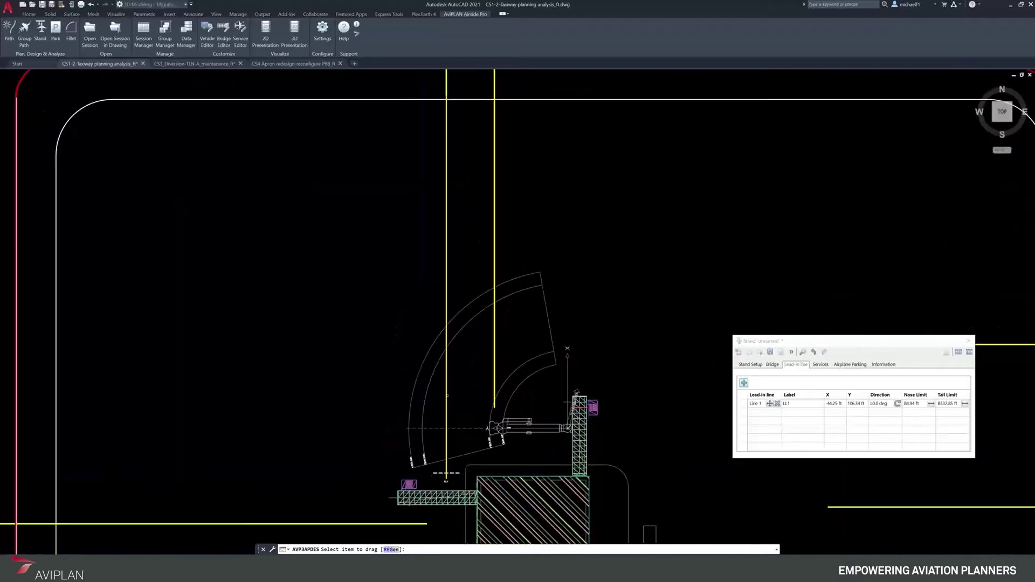
{"action": "left_click", "coordinate": [790, 404]}
Add all 28 aircraft from the TWY Analysis 5-6 group to the stand's parking list
{"action": "left_click", "coordinate": [850, 366]}
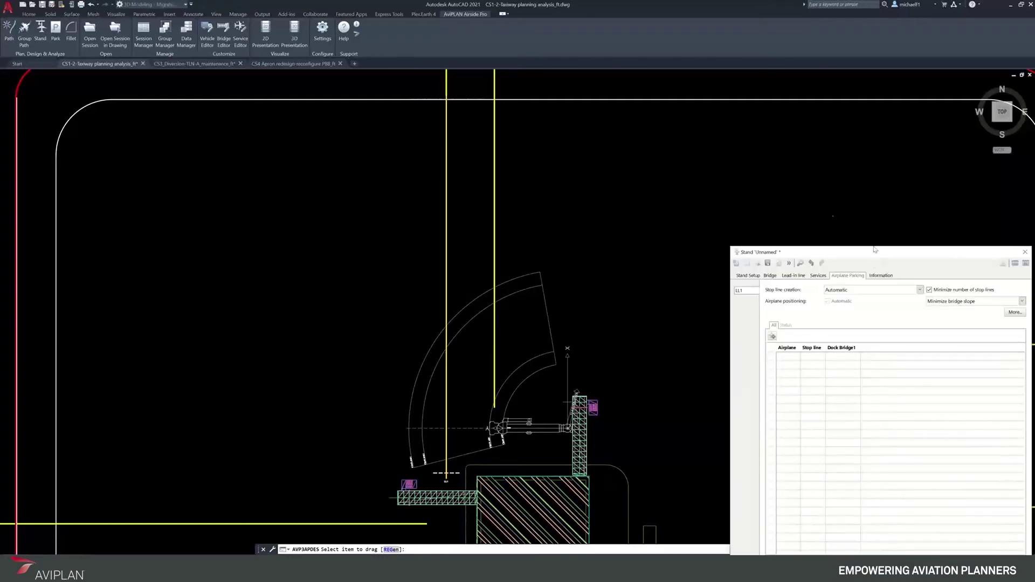
{"action": "left_click_drag", "start_coordinate": [877, 256], "coordinate": [833, 136]}
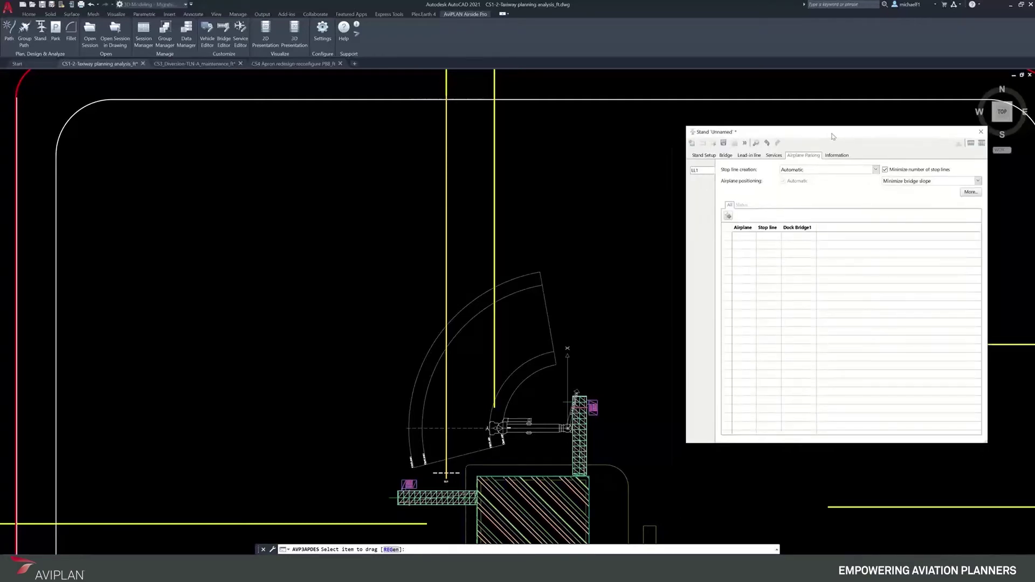
{"action": "left_click", "coordinate": [729, 216]}
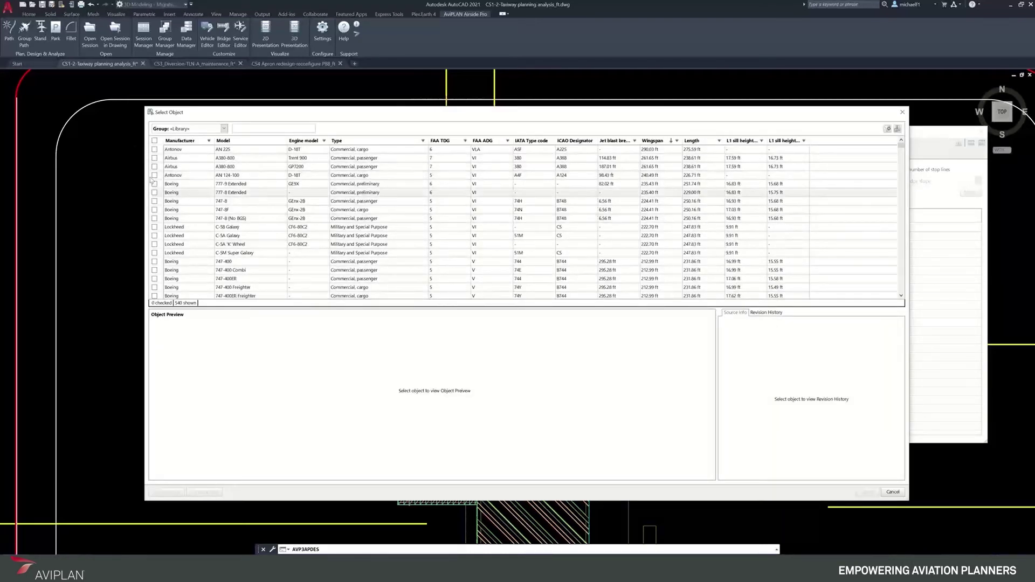
{"action": "left_click", "coordinate": [223, 129]}
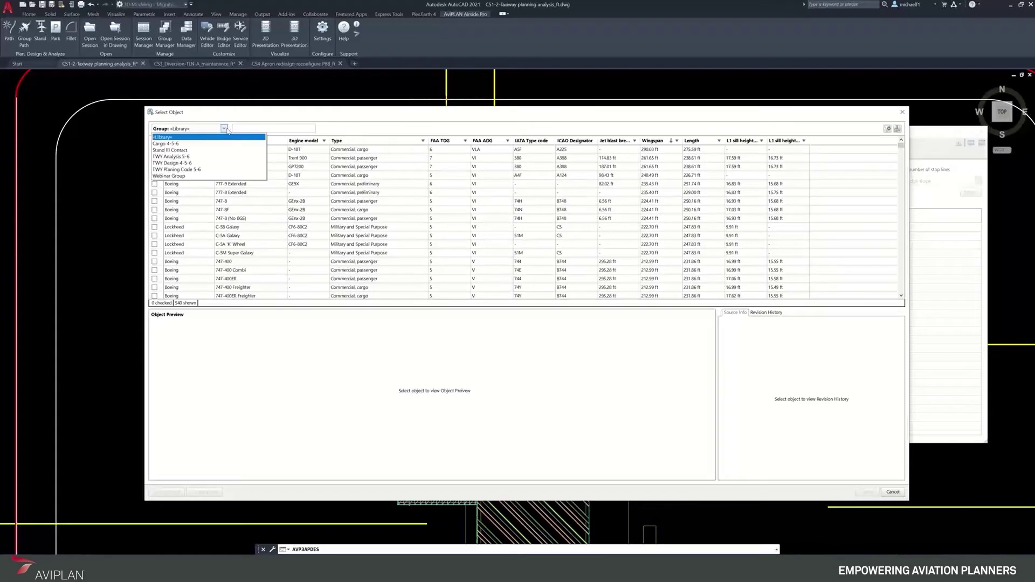
{"action": "left_click", "coordinate": [184, 156]}
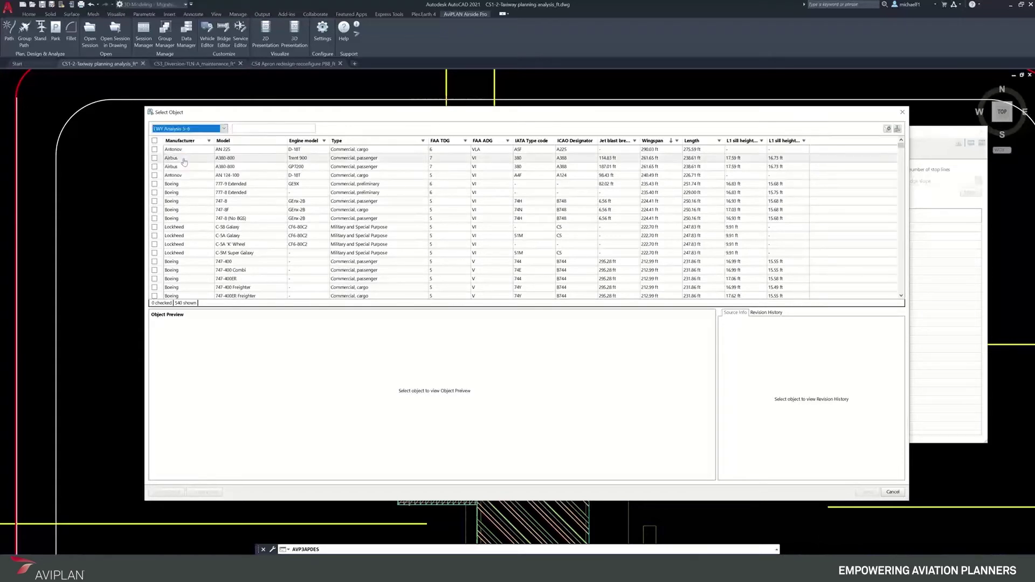
{"action": "left_click", "coordinate": [186, 151]}
{"action": "scroll", "coordinate": [186, 151], "scroll_direction": "down", "scroll_amount": 4}
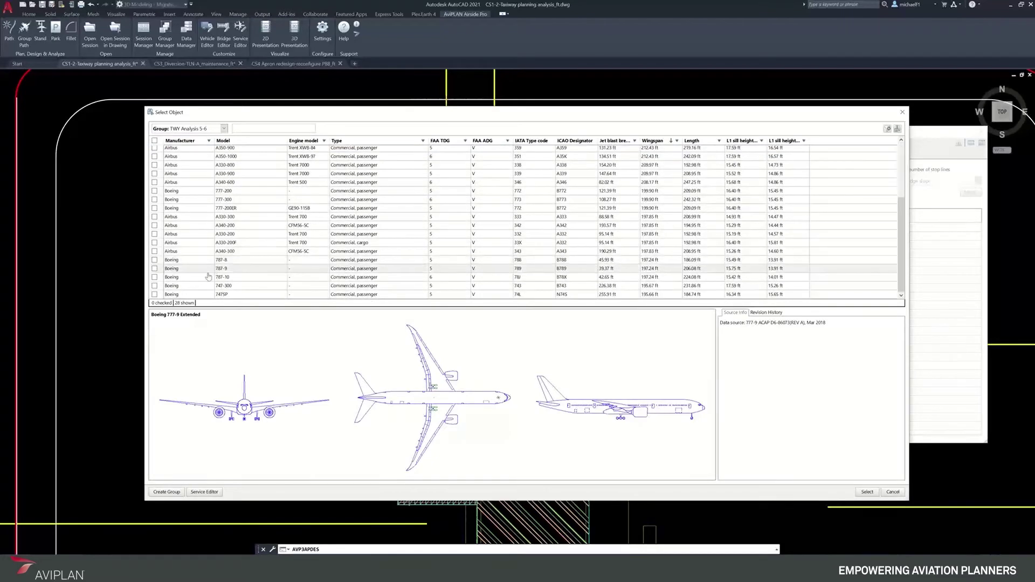
{"action": "key", "text": "ctrl+a"}
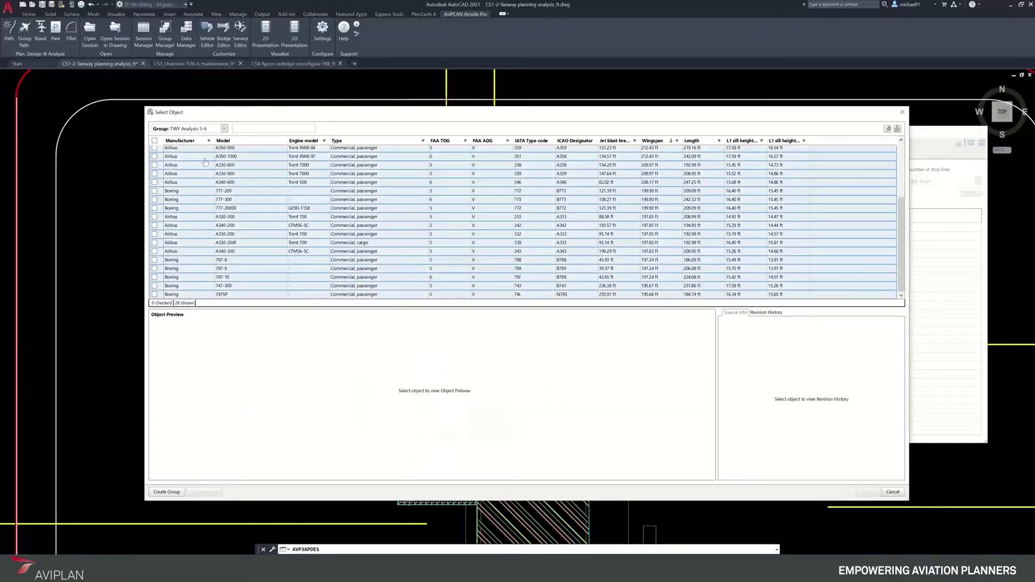
{"action": "left_click", "coordinate": [155, 173]}
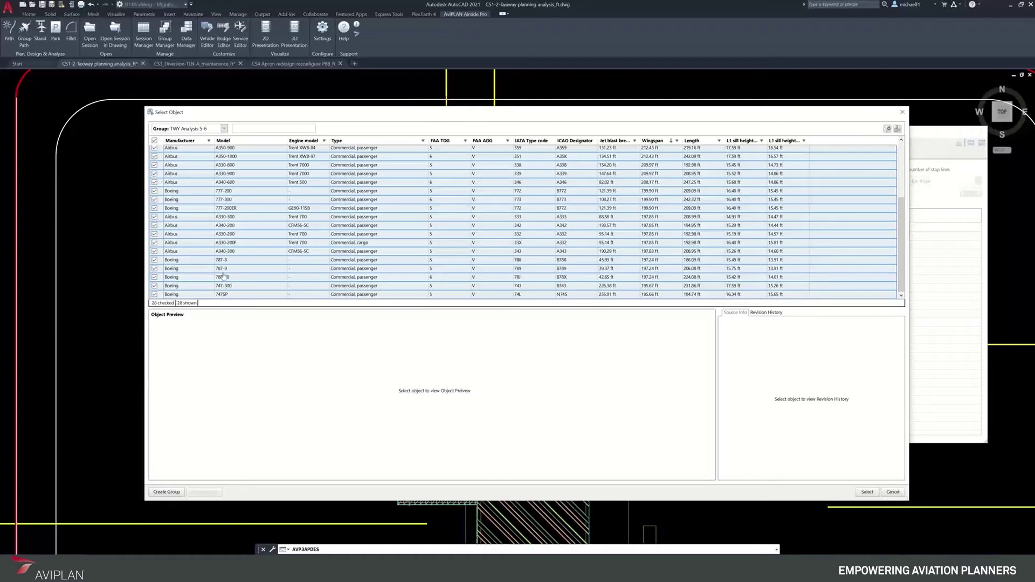
Confirm the aircraft and set Bridge 1 docking to 'Dock to L2 or L1 (prioritise L2)'
{"action": "left_click", "coordinate": [866, 492]}
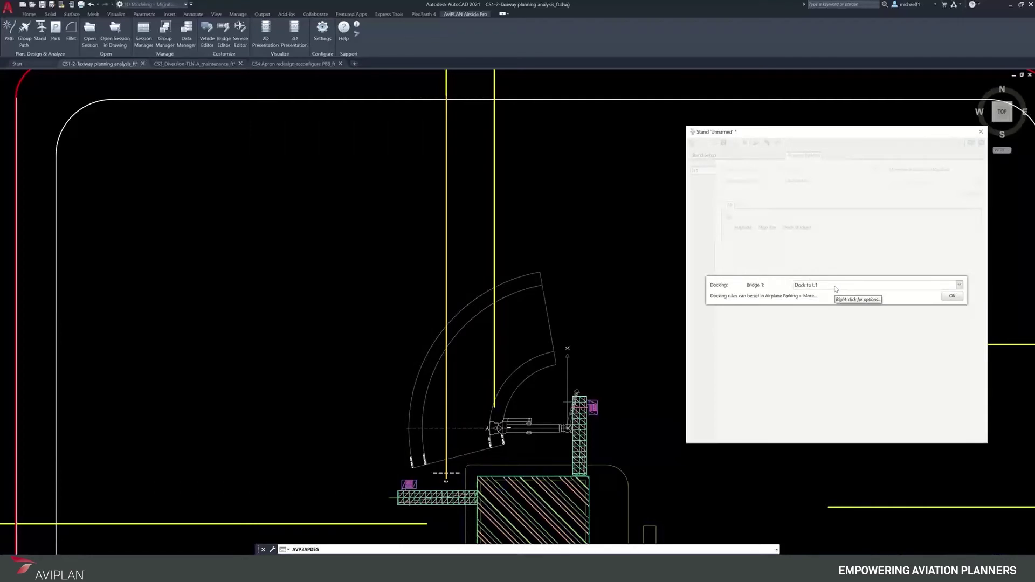
{"action": "left_click", "coordinate": [834, 288]}
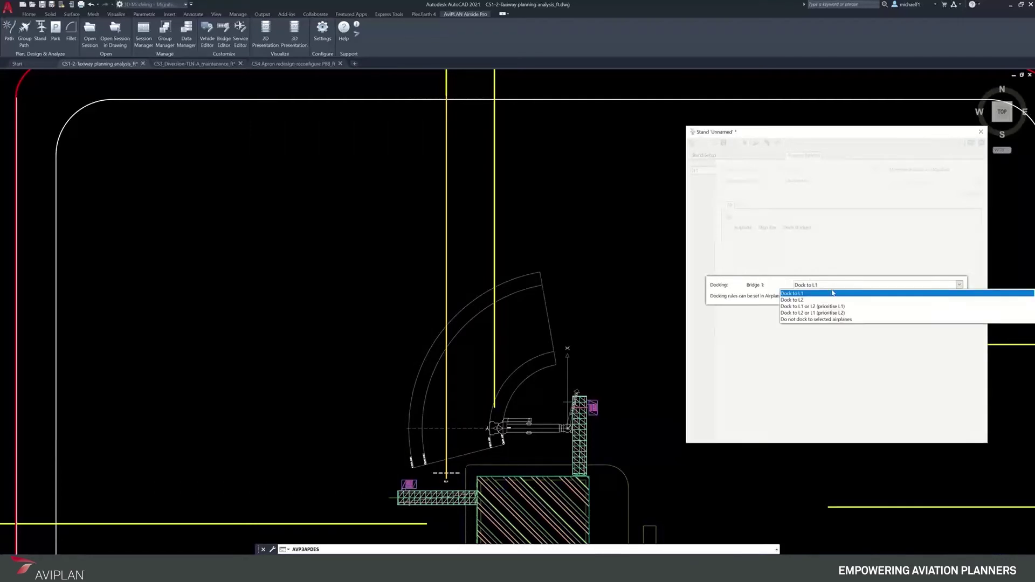
{"action": "left_click", "coordinate": [792, 313]}
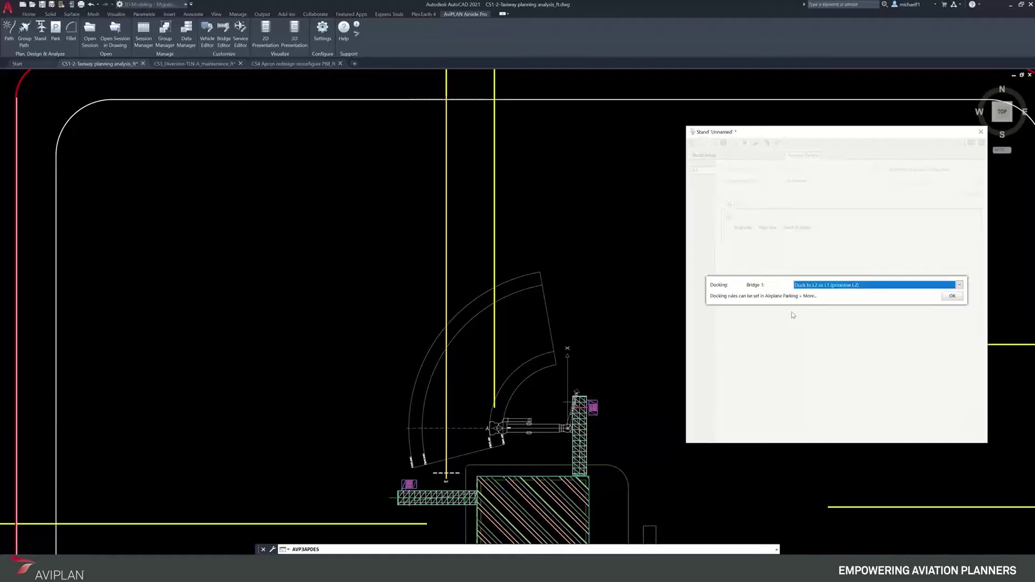
{"action": "left_click", "coordinate": [952, 296]}
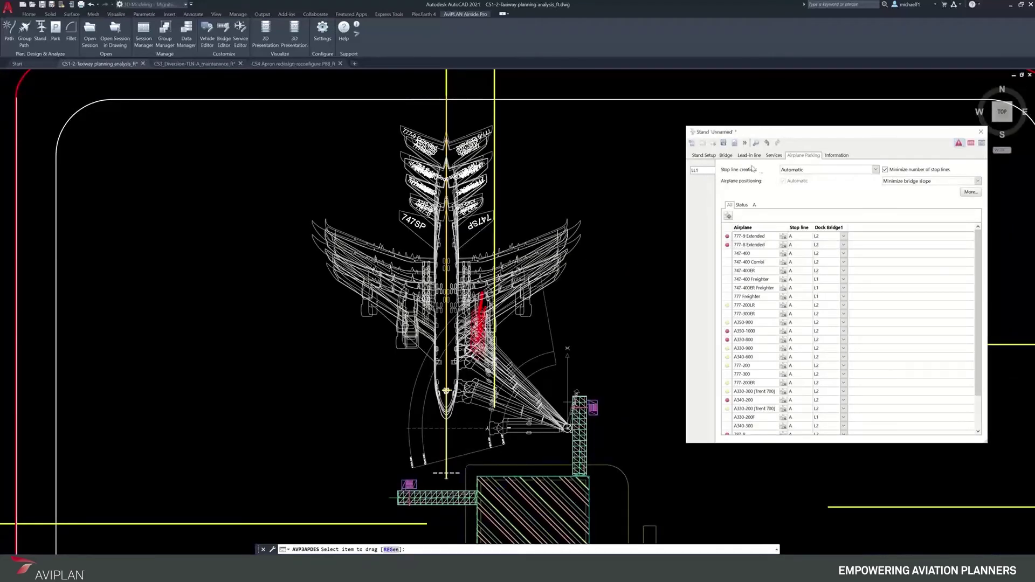
{"action": "left_click", "coordinate": [726, 156]}
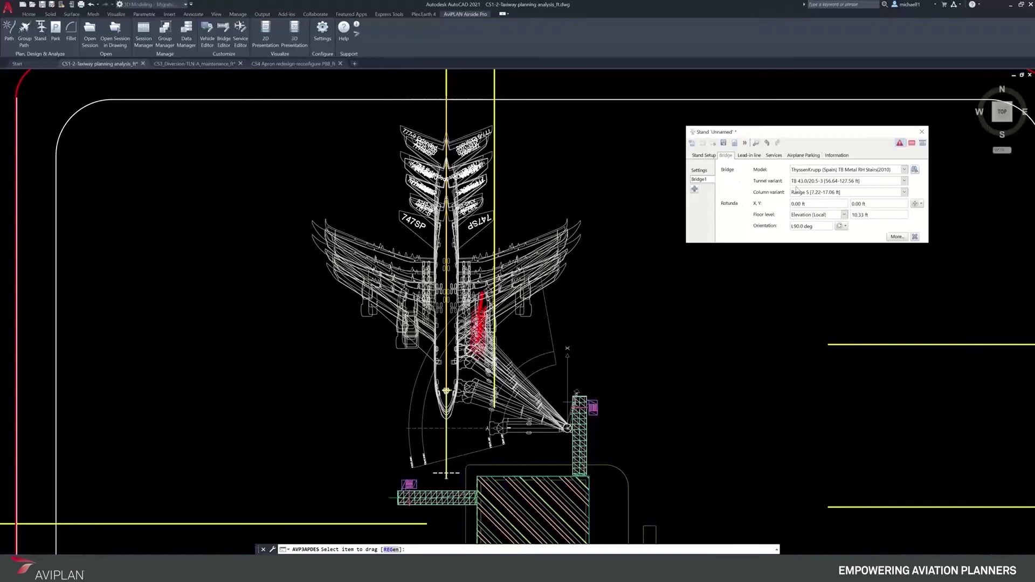
{"action": "left_click", "coordinate": [701, 171]}
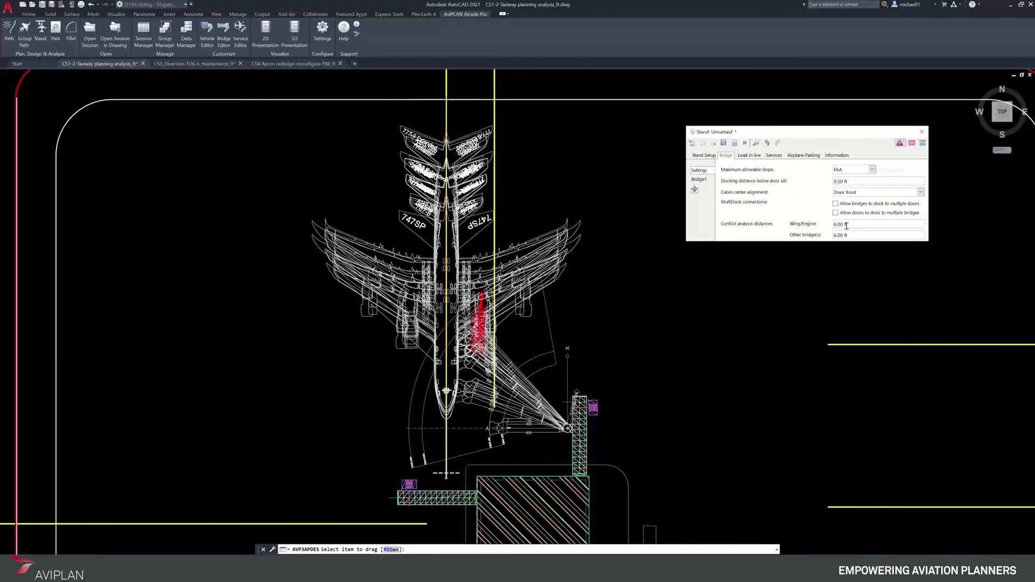
Check the 6.00 ft Wing/Engine conflict distance and review the Stand Results table
{"action": "left_click_drag", "start_coordinate": [849, 225], "coordinate": [825, 226]}
{"action": "scroll", "coordinate": [473, 323], "scroll_direction": "up", "scroll_amount": 5}
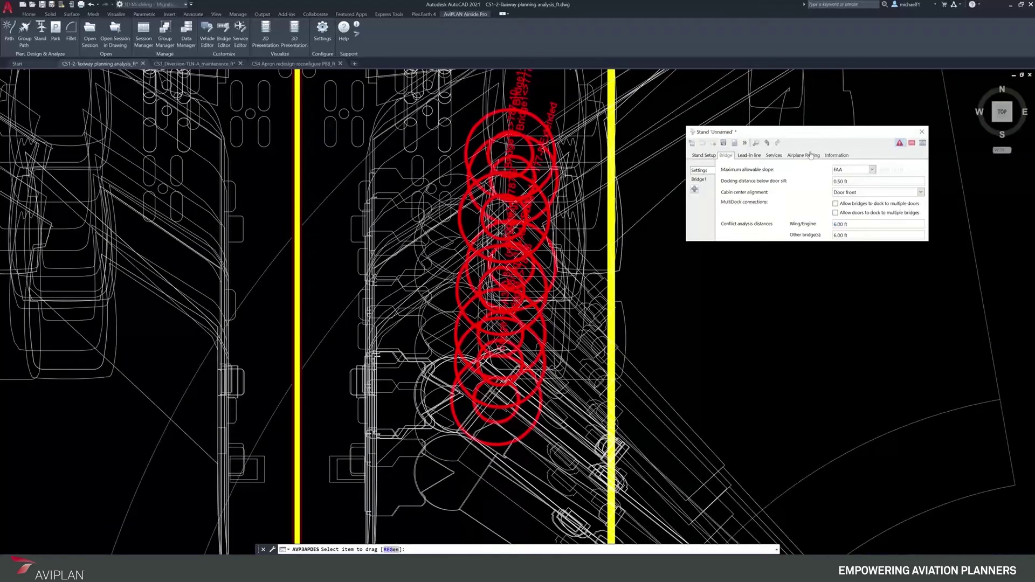
{"action": "left_click", "coordinate": [811, 155]}
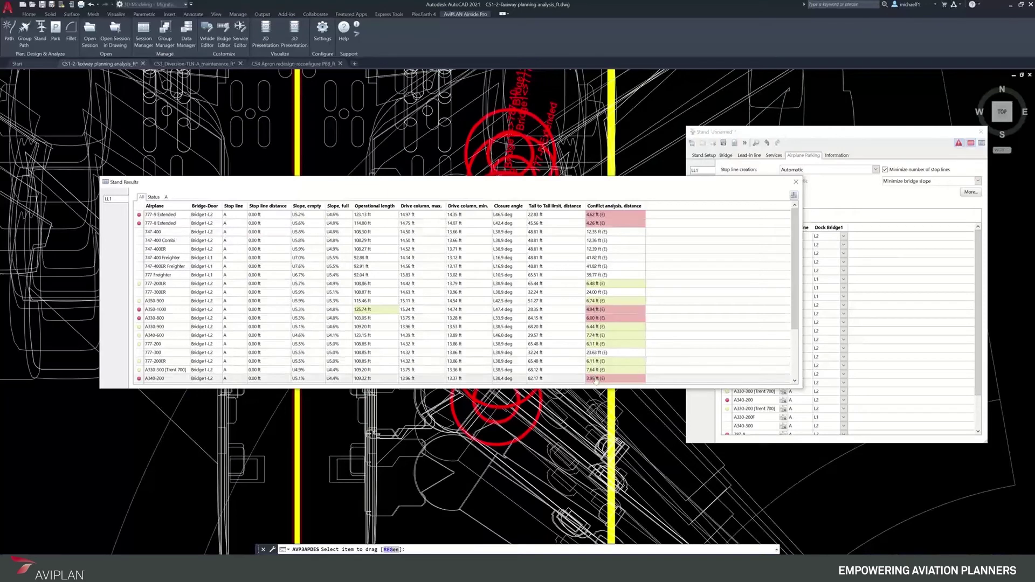
{"action": "mouse_move", "coordinate": [595, 380]}
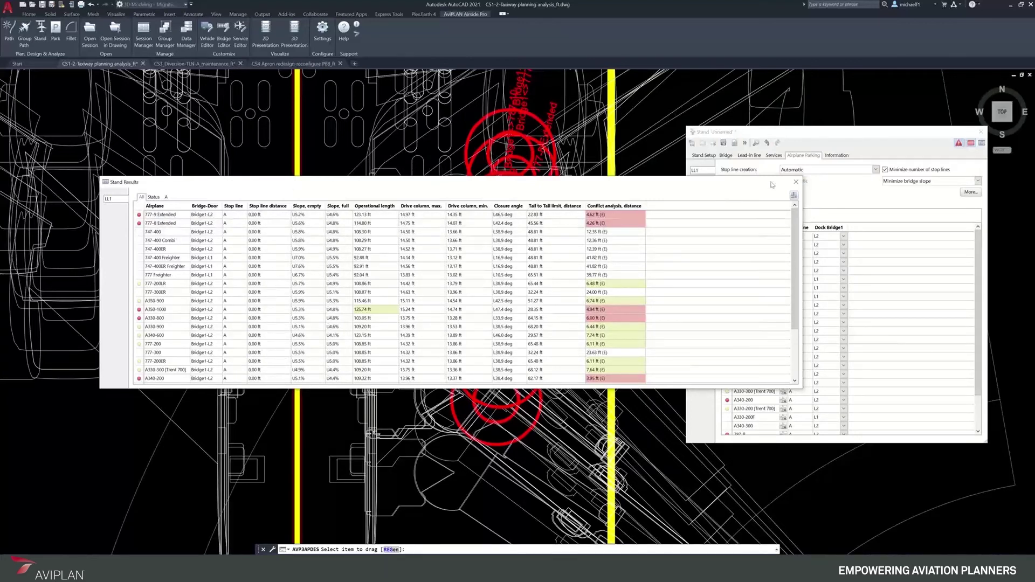
{"action": "left_click", "coordinate": [795, 182]}
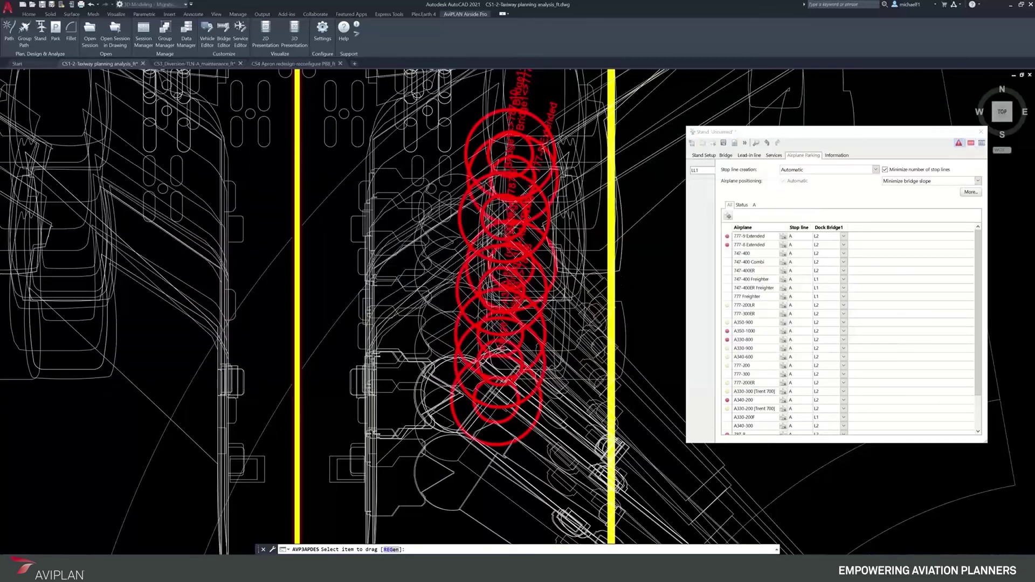
{"action": "left_click", "coordinate": [728, 228]}
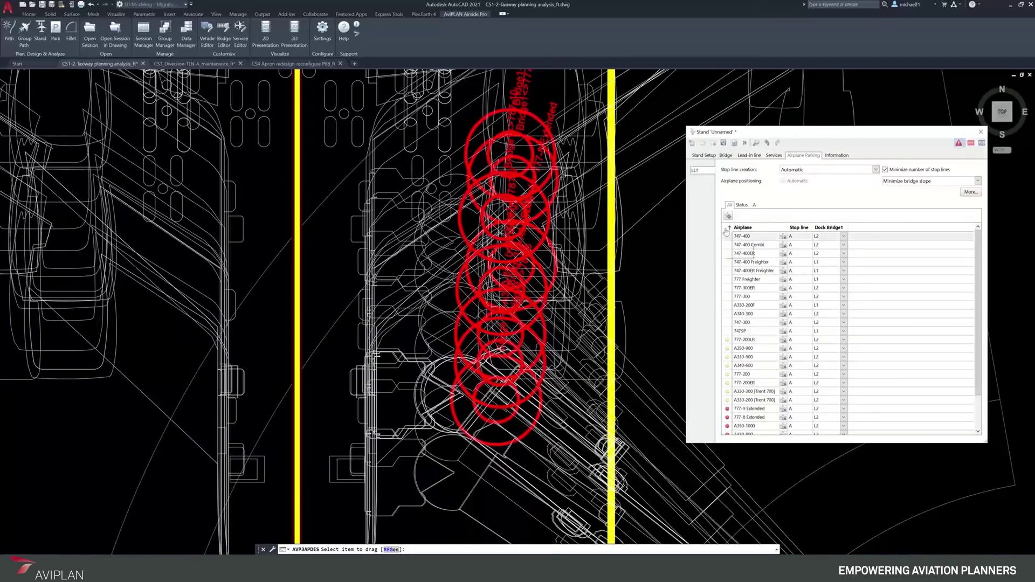
{"action": "scroll", "coordinate": [884, 421], "scroll_direction": "down", "scroll_amount": 2}
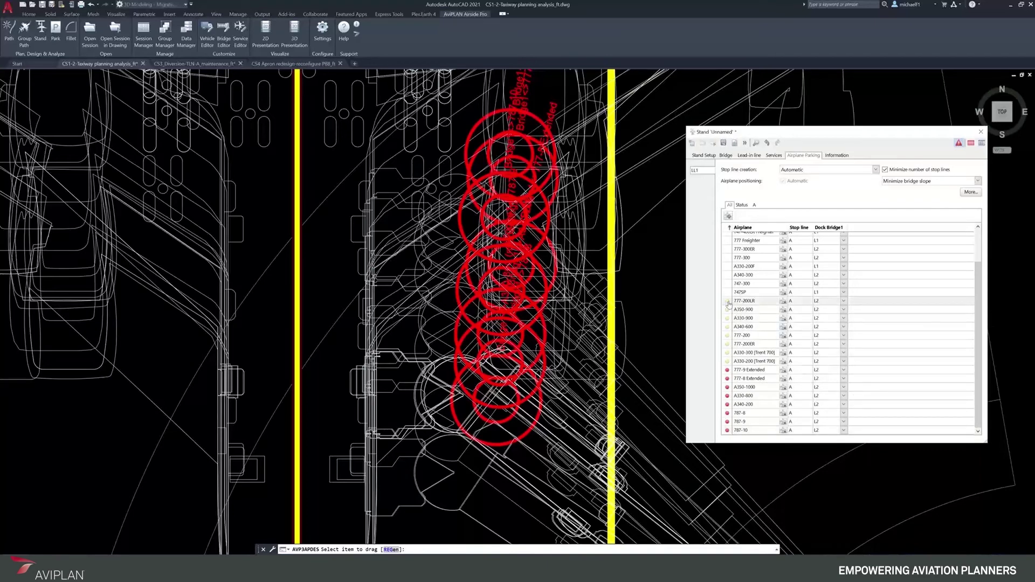
{"action": "mouse_move", "coordinate": [728, 305]}
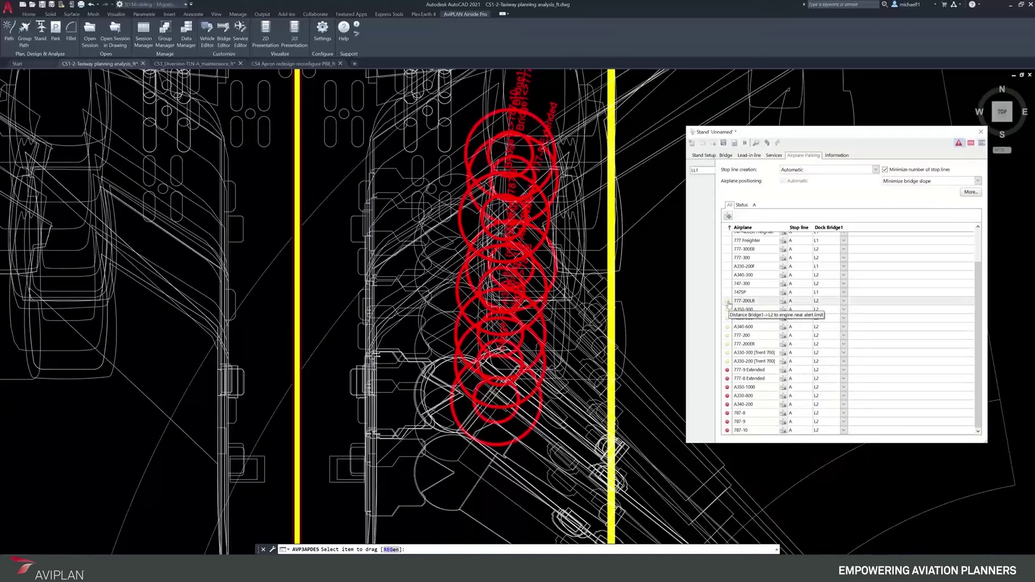
{"action": "left_click", "coordinate": [741, 205]}
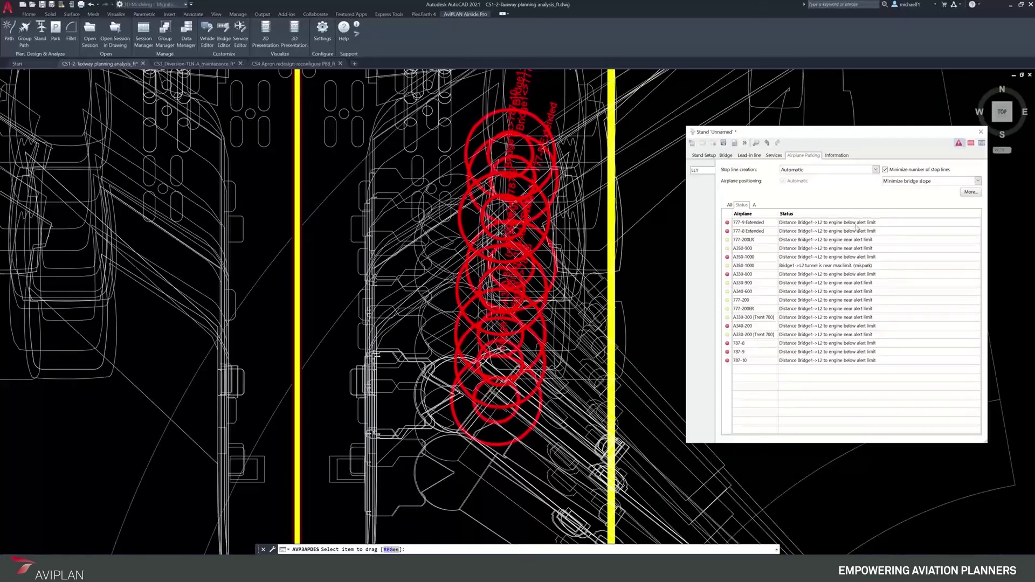
List all airplanes sorted by status and dock Bridge1 at door L1 for 777-200LR through 787-10
{"action": "left_click", "coordinate": [729, 204]}
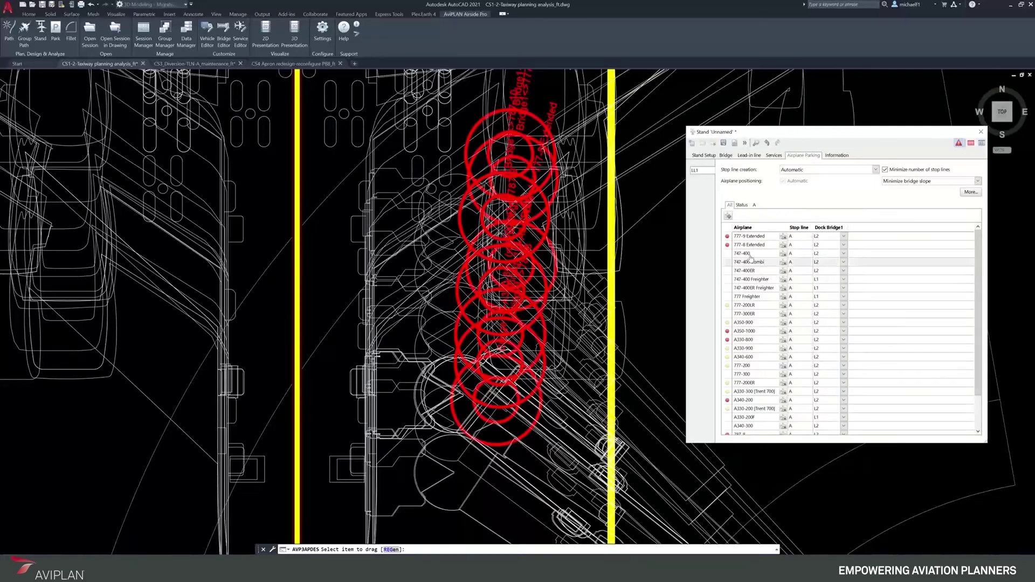
{"action": "left_click", "coordinate": [729, 227]}
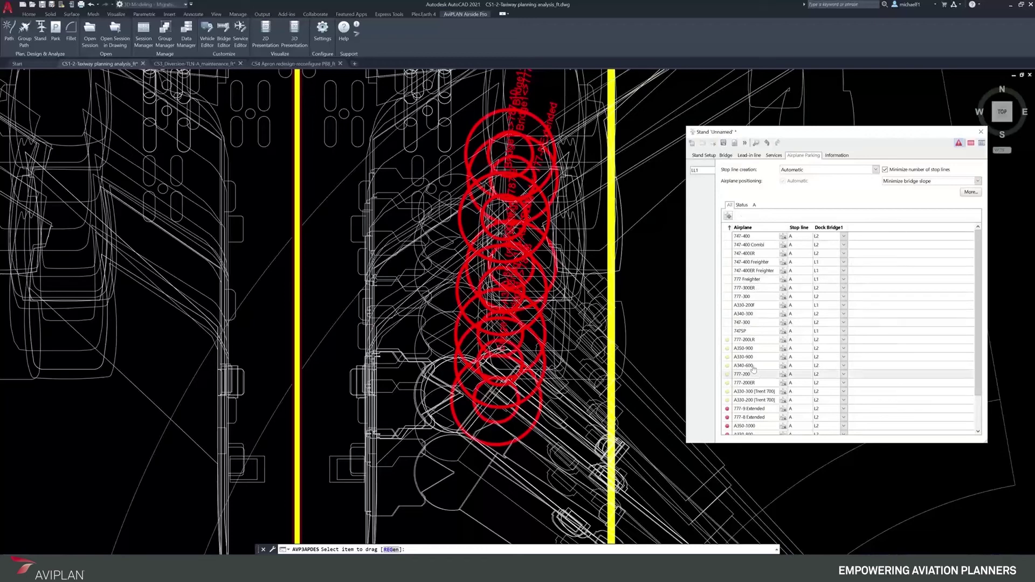
{"action": "left_click", "coordinate": [749, 340]}
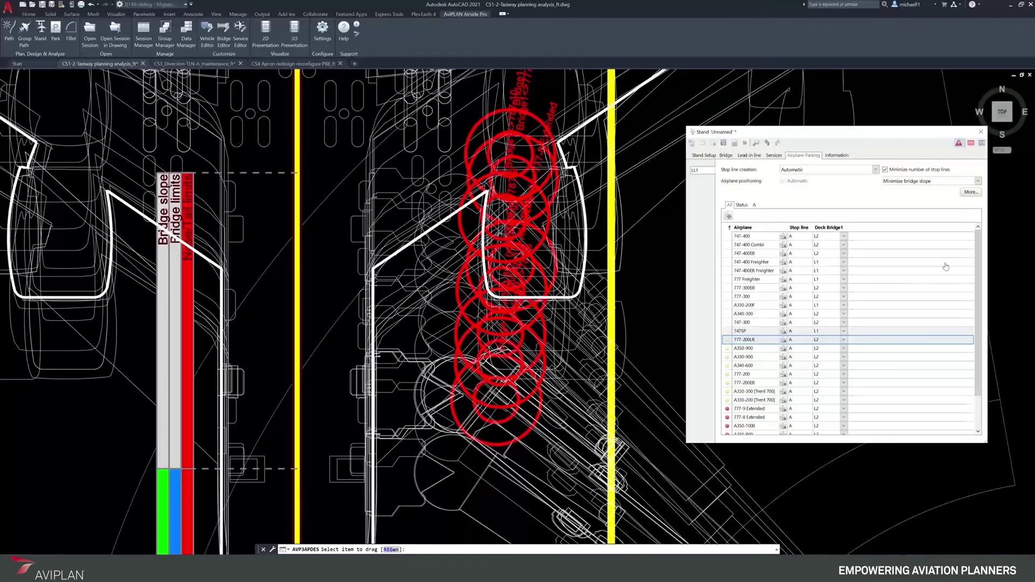
{"action": "scroll", "coordinate": [862, 334], "scroll_direction": "down", "scroll_amount": 2}
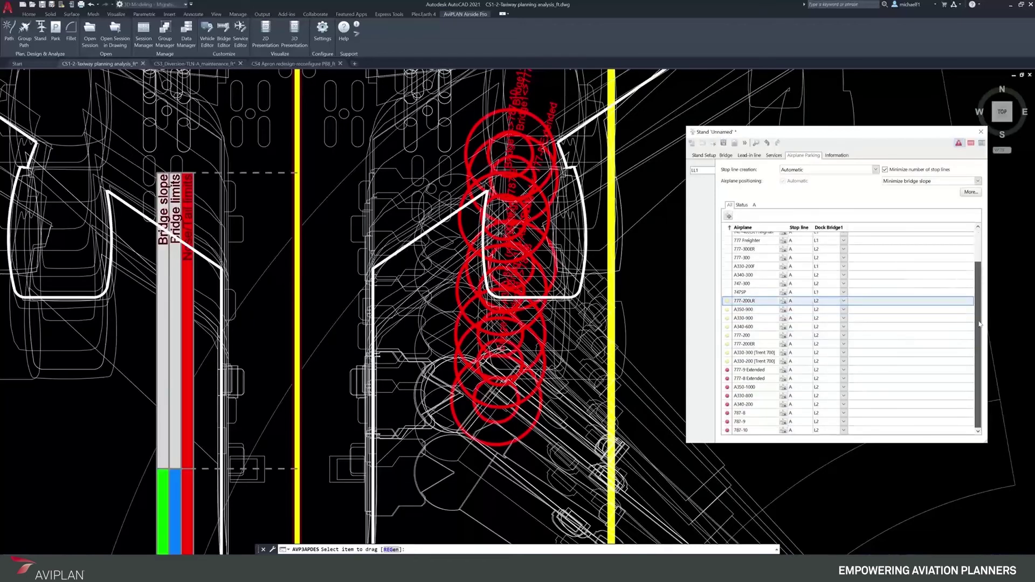
{"action": "left_click", "coordinate": [746, 429], "text": "shift"}
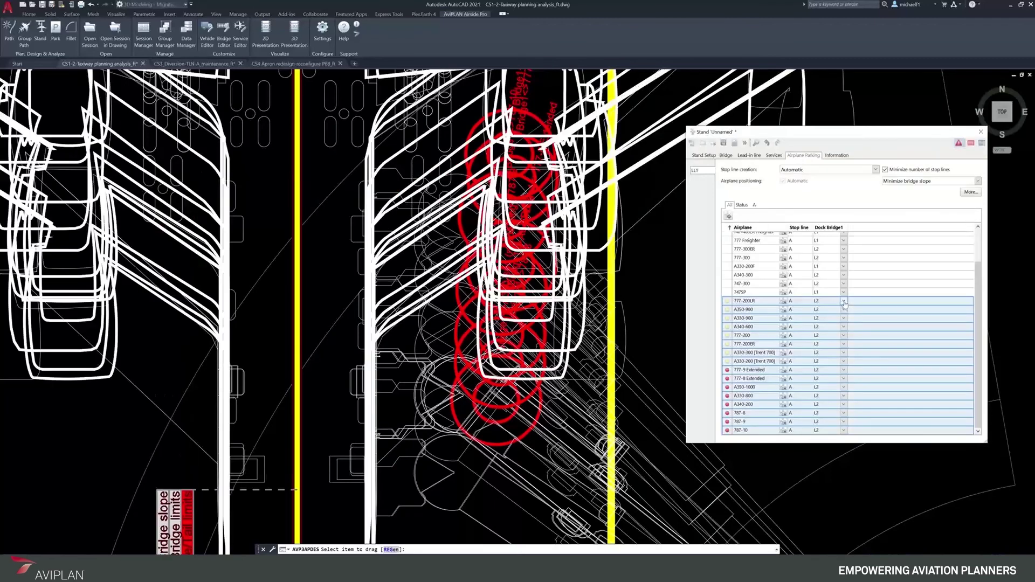
{"action": "left_click", "coordinate": [844, 302]}
{"action": "left_click", "coordinate": [824, 319]}
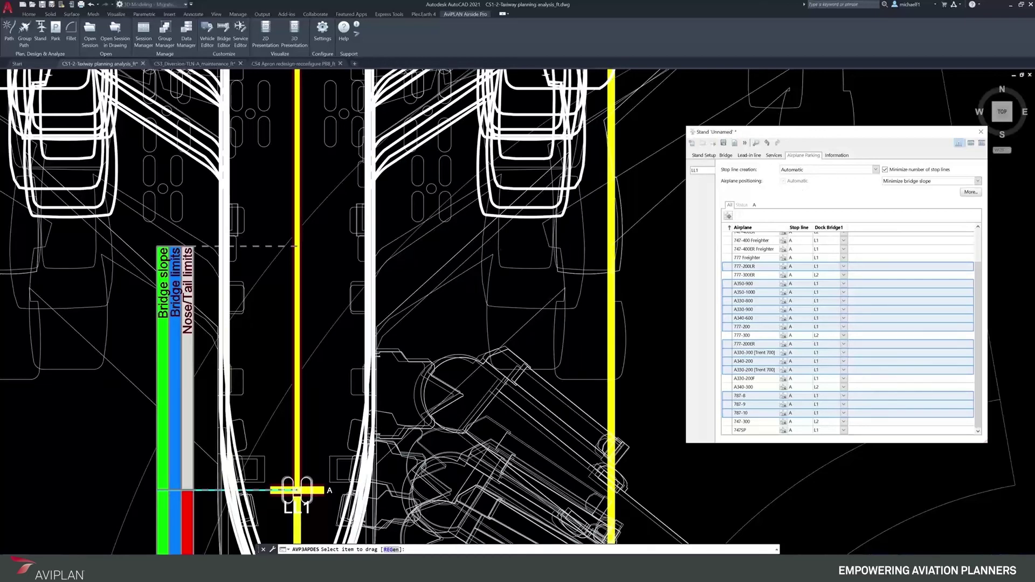
{"action": "scroll", "coordinate": [341, 351], "scroll_direction": "down", "scroll_amount": 3}
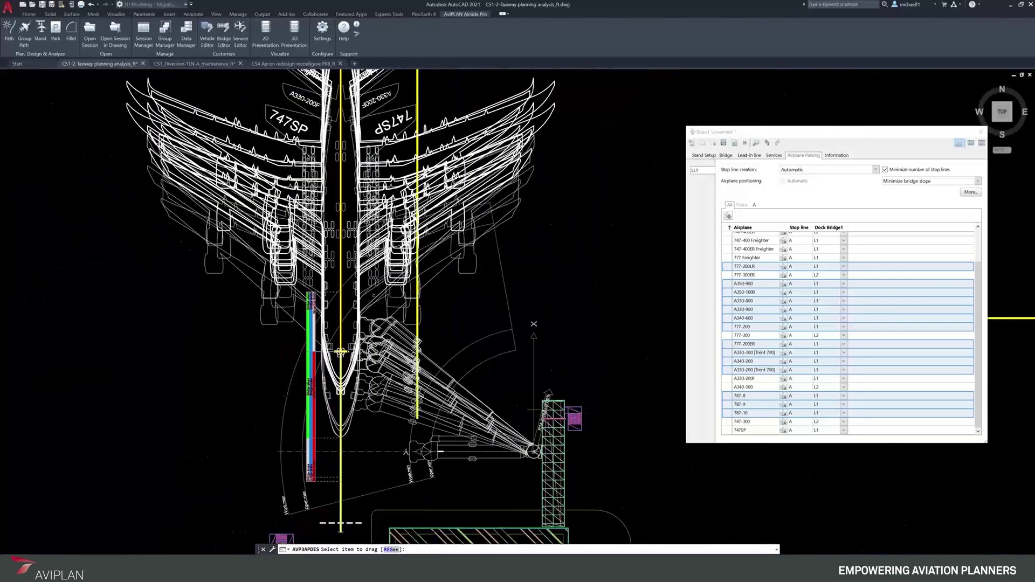
{"action": "scroll", "coordinate": [341, 351], "scroll_direction": "down", "scroll_amount": 4}
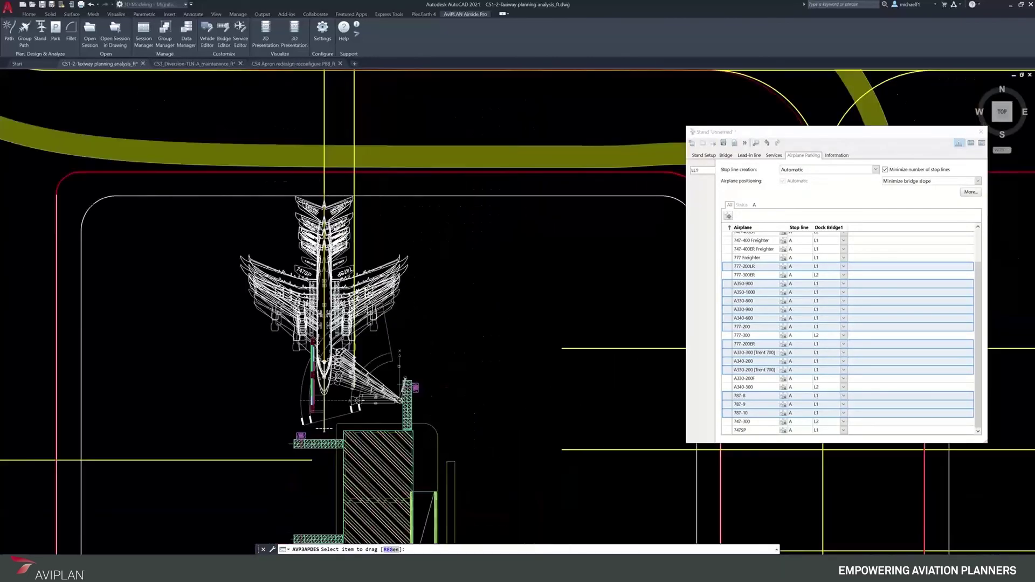
Save the stand as Stand #1 and hide the lead-in line's airplanes and bridges in the session
{"action": "left_click", "coordinate": [724, 143]}
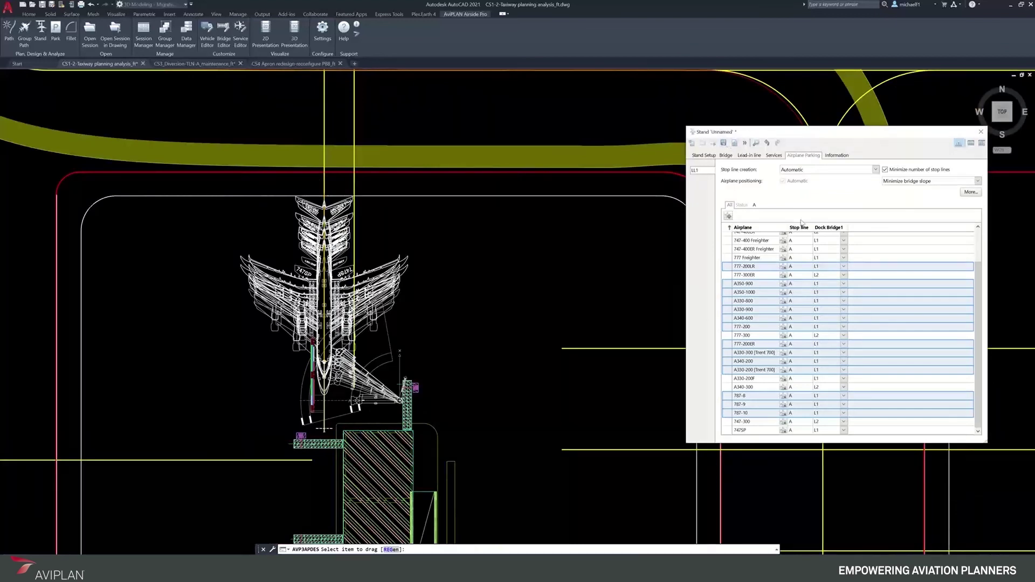
{"action": "left_click", "coordinate": [982, 144]}
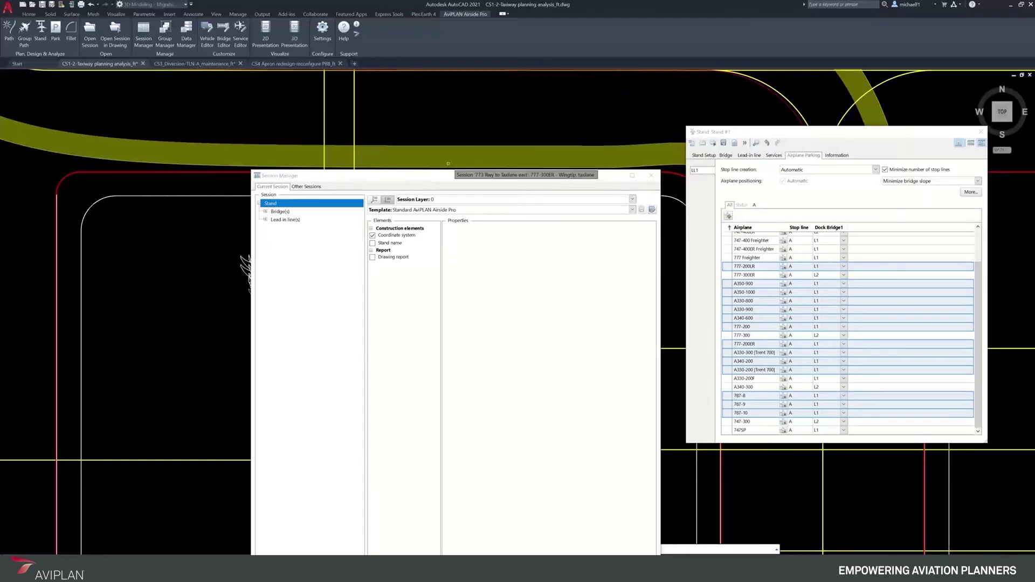
{"action": "left_click", "coordinate": [266, 220]}
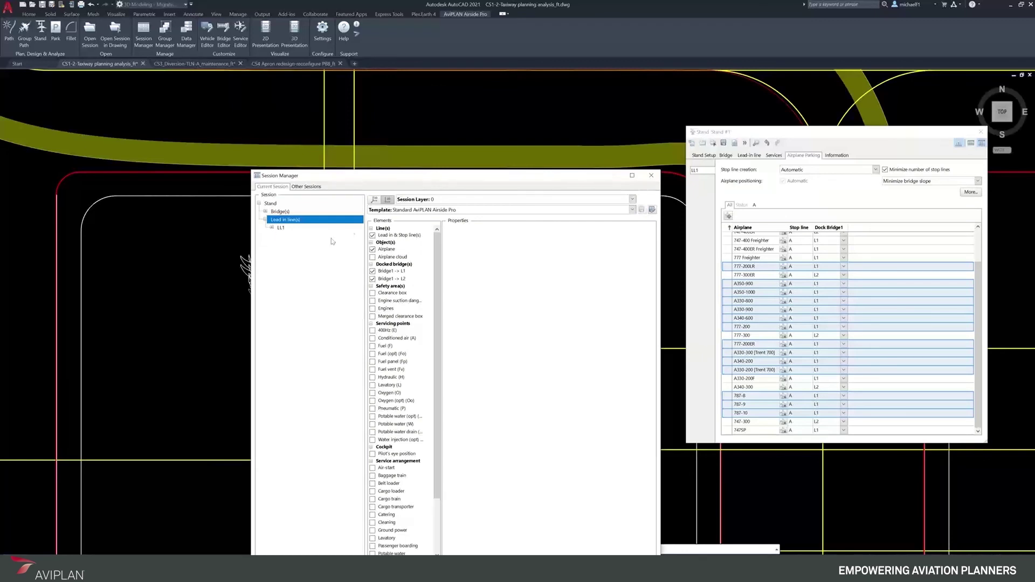
{"action": "left_click", "coordinate": [372, 251]}
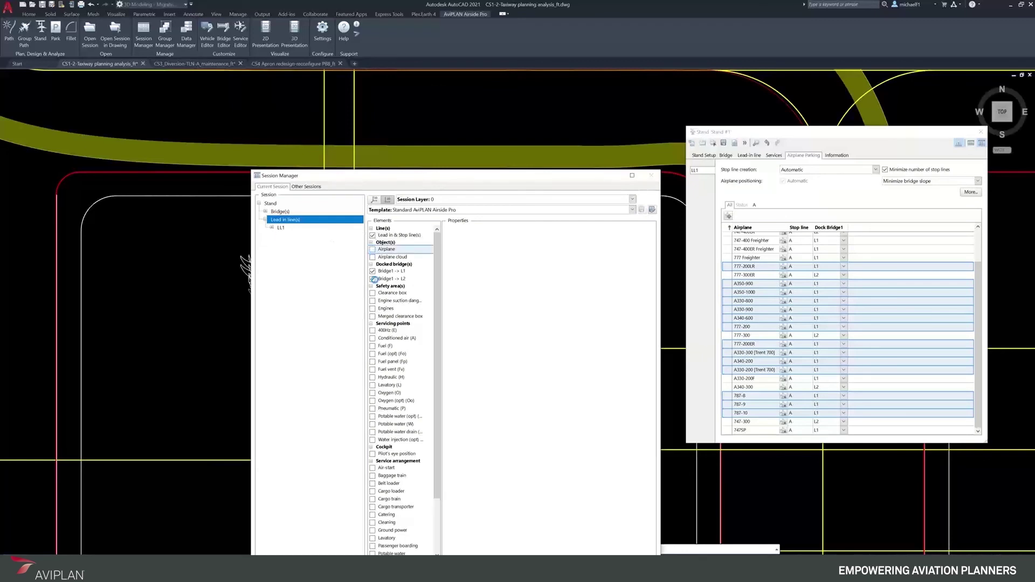
{"action": "left_click", "coordinate": [372, 279]}
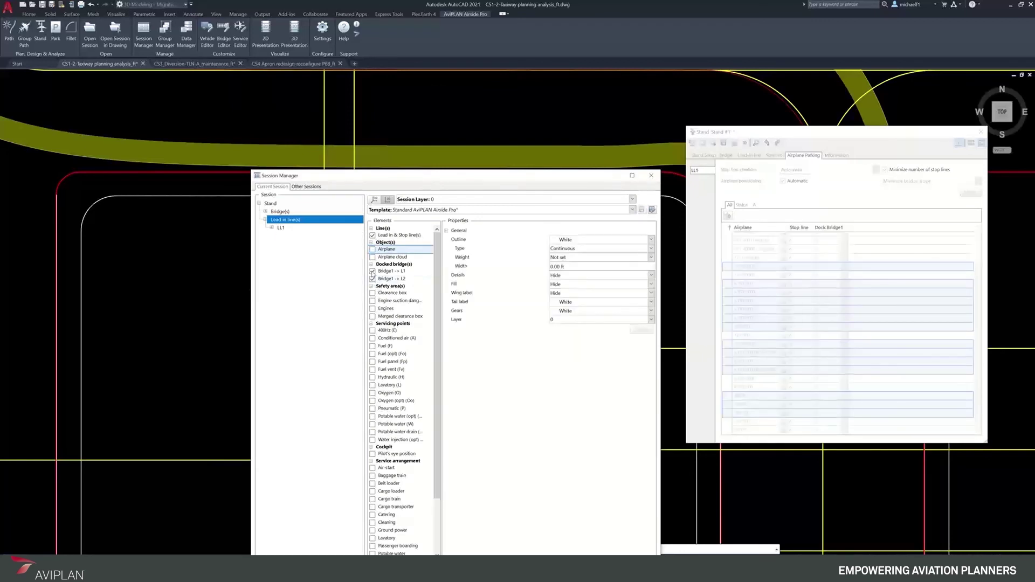
{"action": "left_click", "coordinate": [373, 280]}
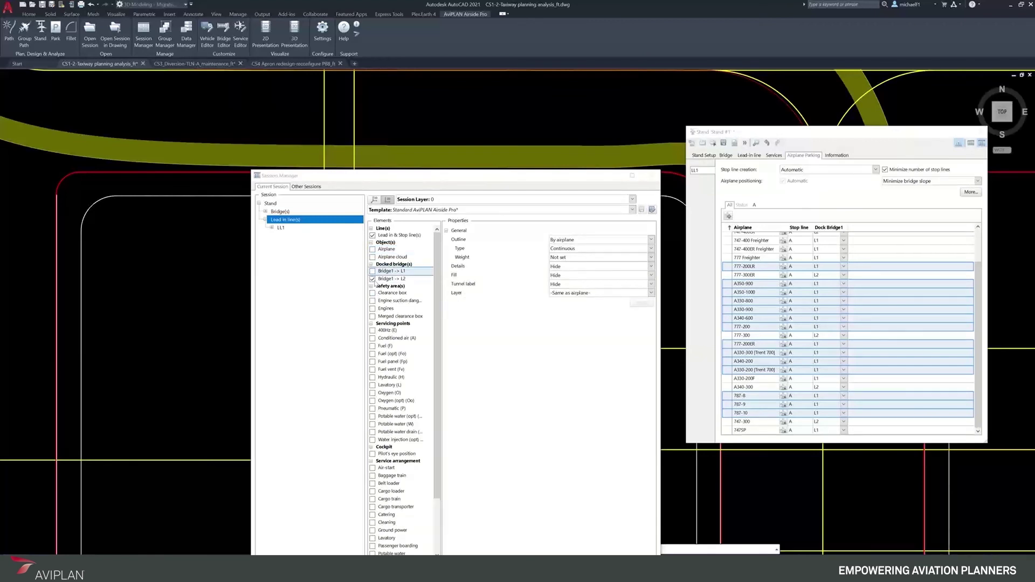
{"action": "left_click", "coordinate": [372, 278]}
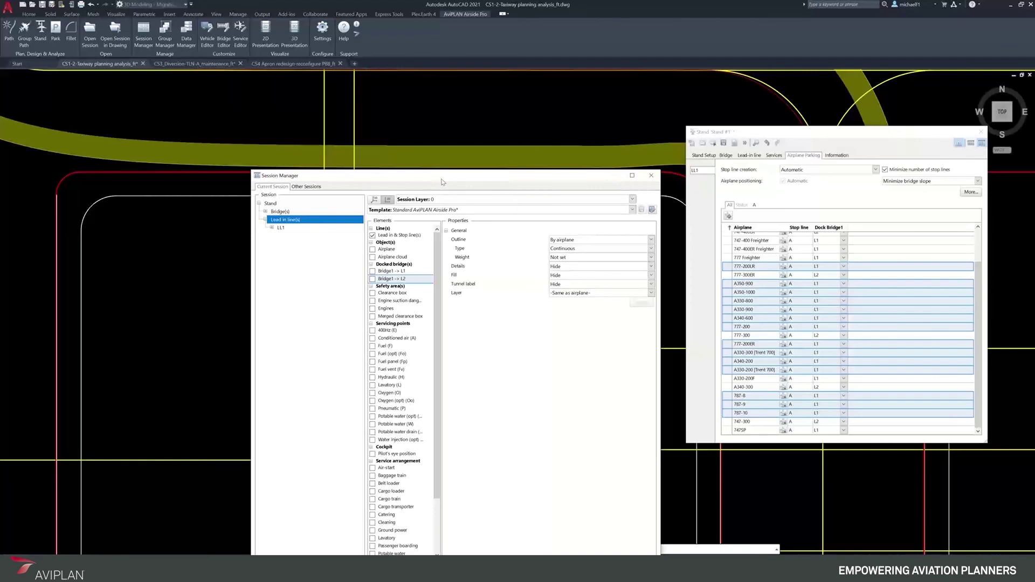
Show the 777-300ER at stop line A with Bridge1 docked to L2, and save the session
{"action": "left_click_drag", "start_coordinate": [437, 181], "coordinate": [764, 150]}
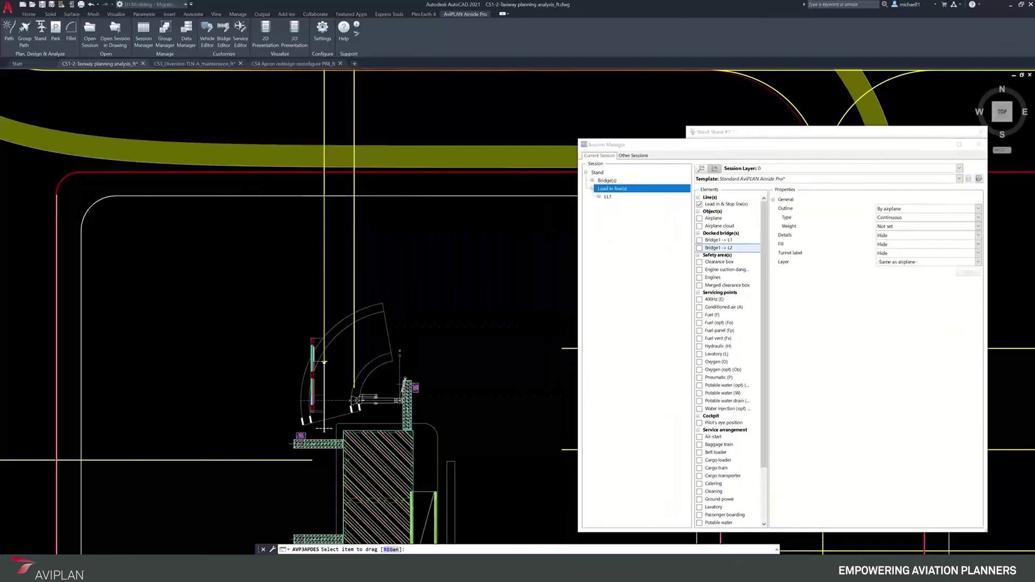
{"action": "left_click", "coordinate": [599, 197]}
{"action": "left_click", "coordinate": [604, 205]}
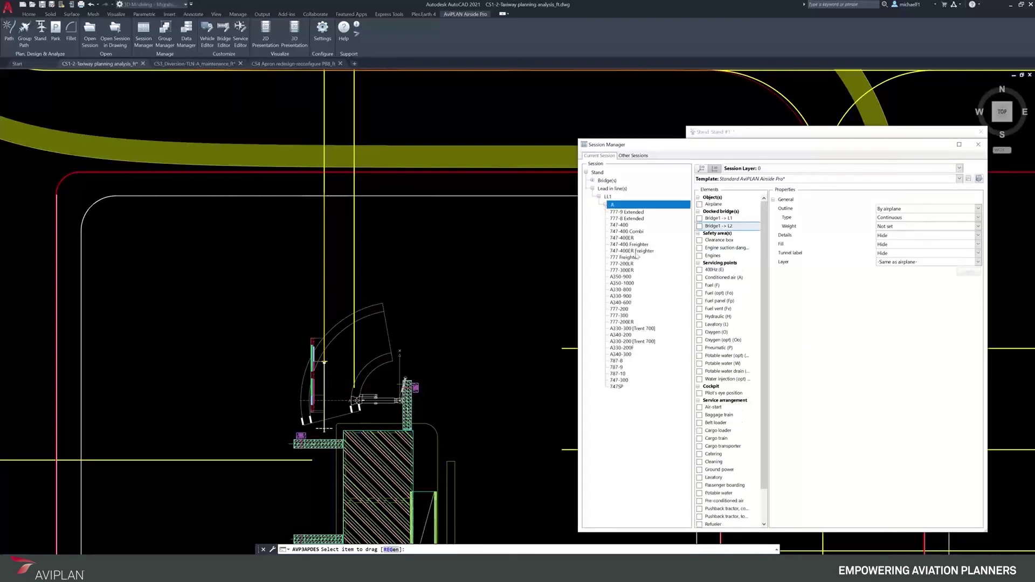
{"action": "left_click", "coordinate": [624, 270]}
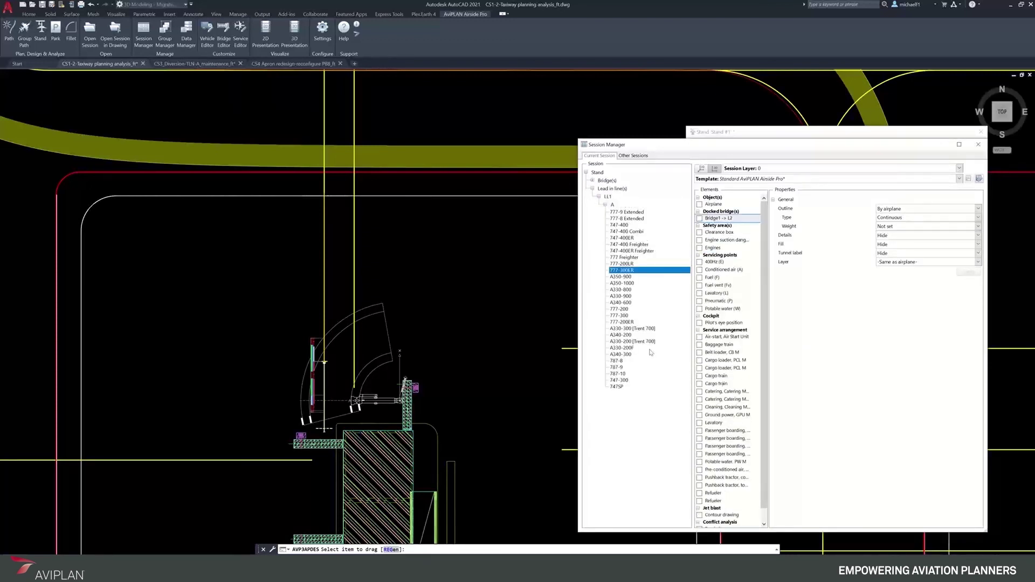
{"action": "left_click", "coordinate": [699, 204]}
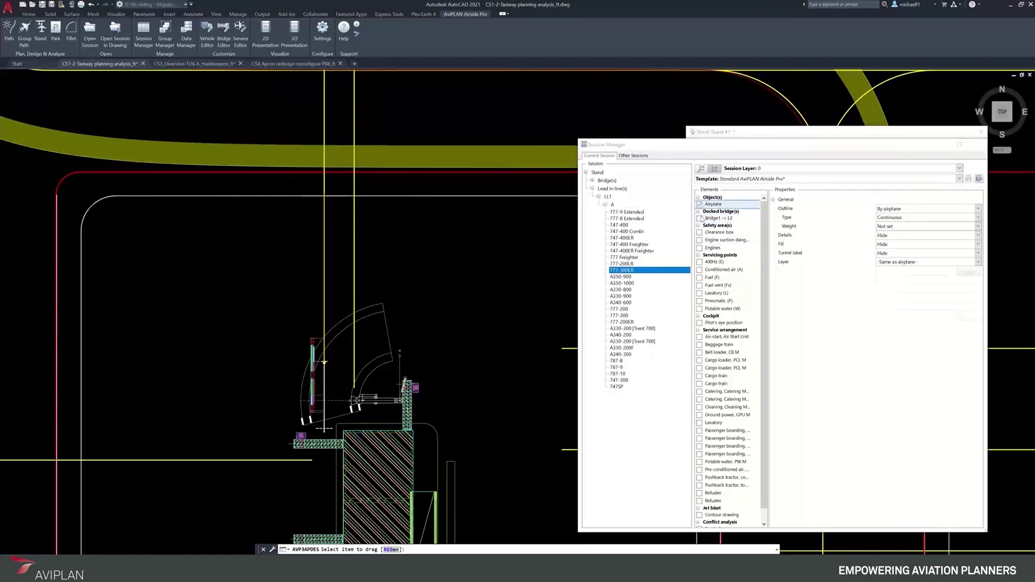
{"action": "left_click", "coordinate": [699, 218]}
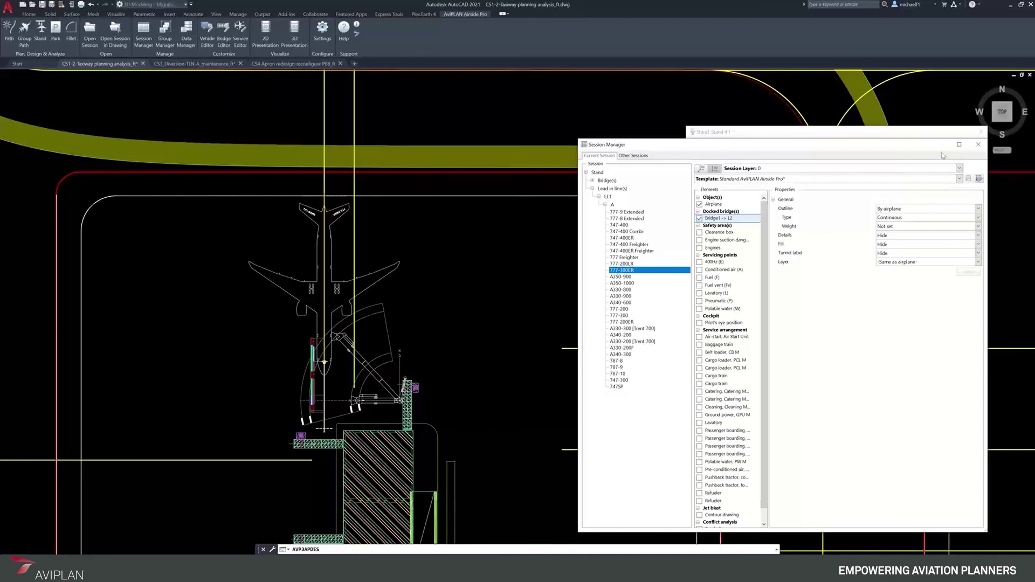
{"action": "left_click", "coordinate": [980, 131]}
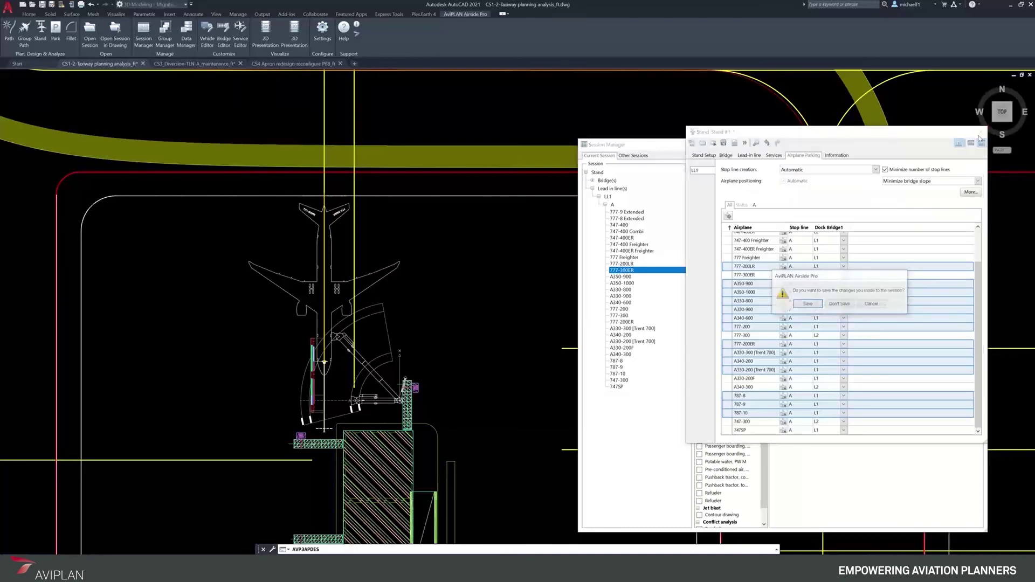
{"action": "left_click", "coordinate": [807, 304]}
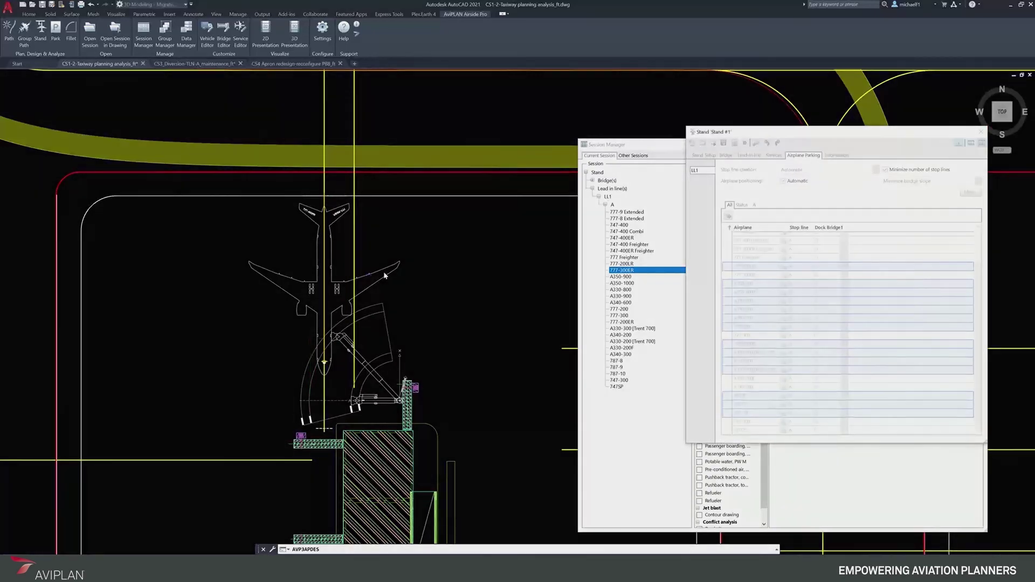